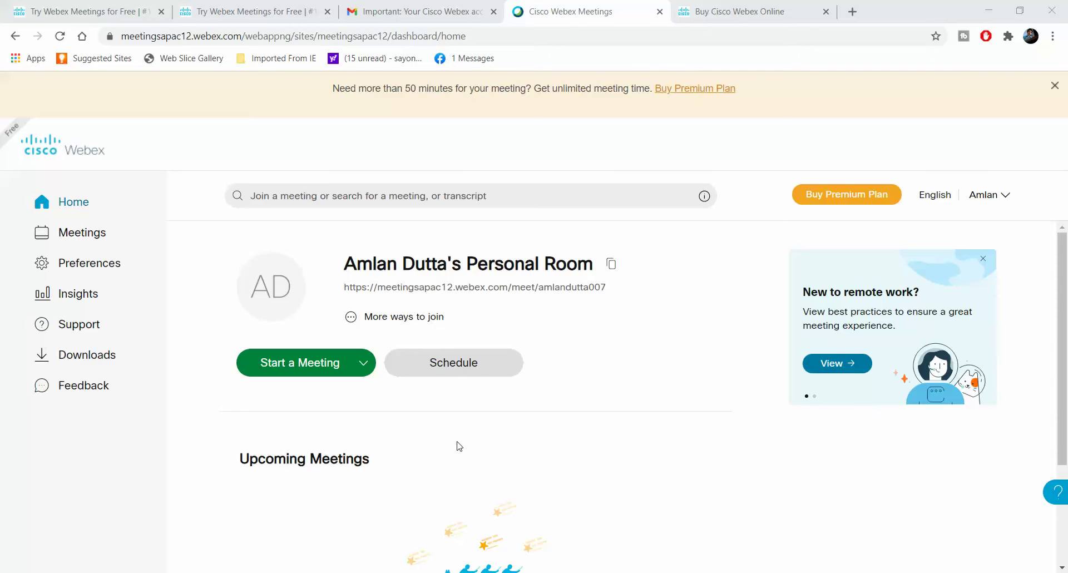
From the Meetings page, start a new meeting with the Schedule button
left_click(90, 234)
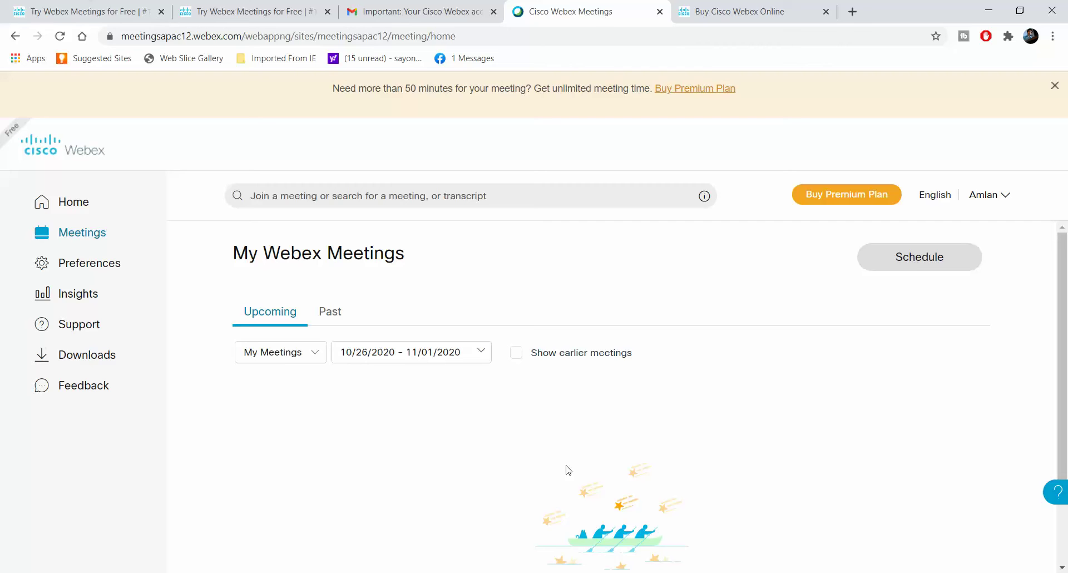
left_click(921, 264)
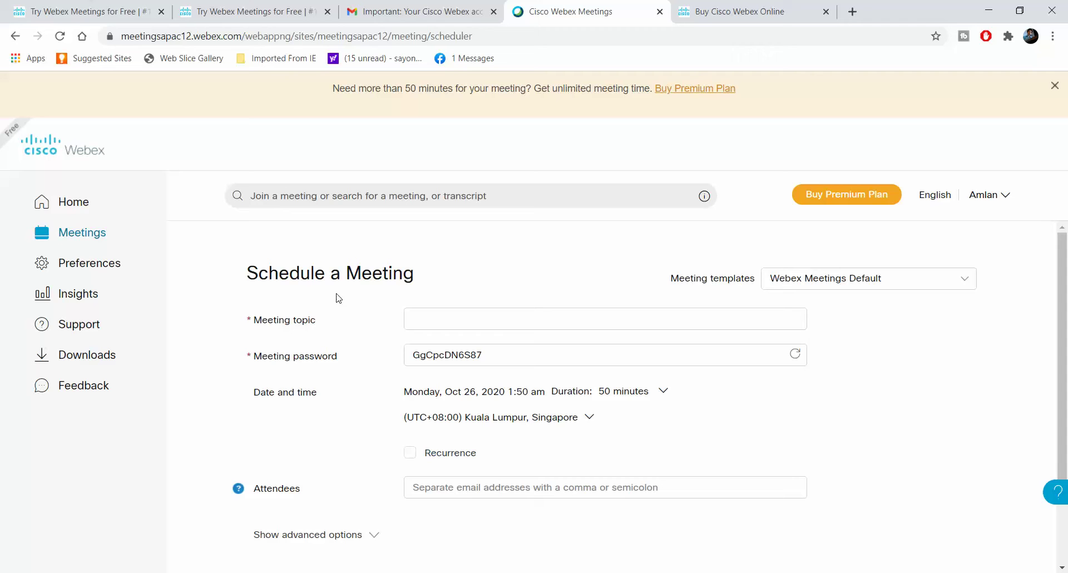
Enter the topic 'Meeting for communication' and replace the generated password with a custom one
left_click(430, 316)
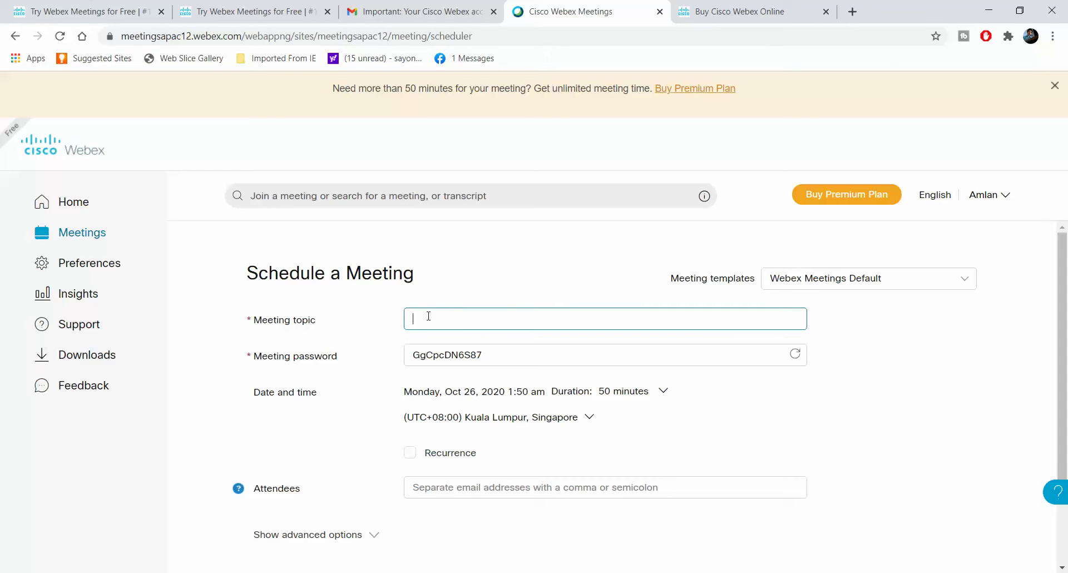
type("Meeting for communication")
key("Tab")
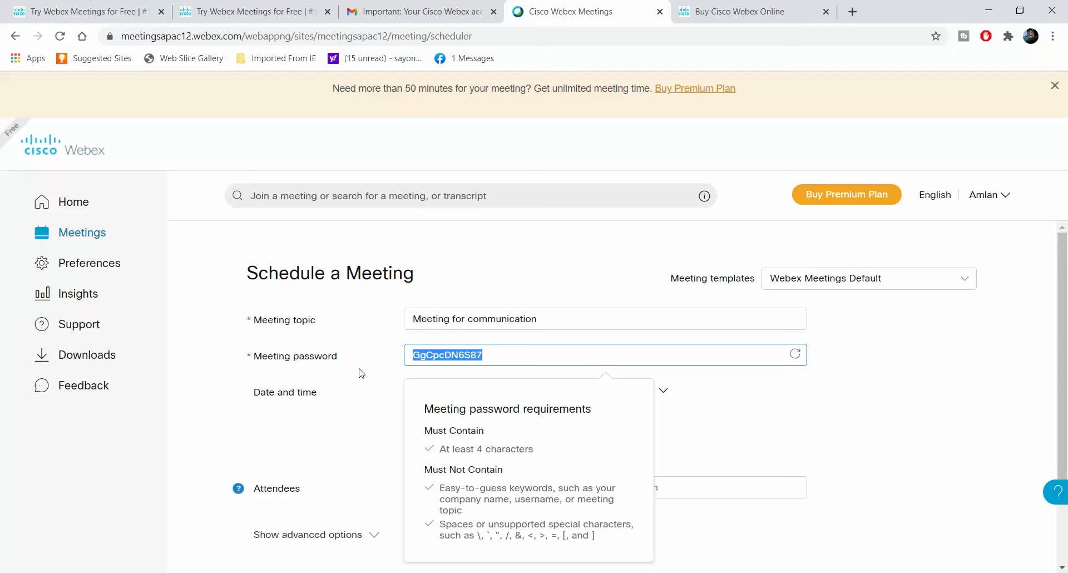
type("abcd1234!")
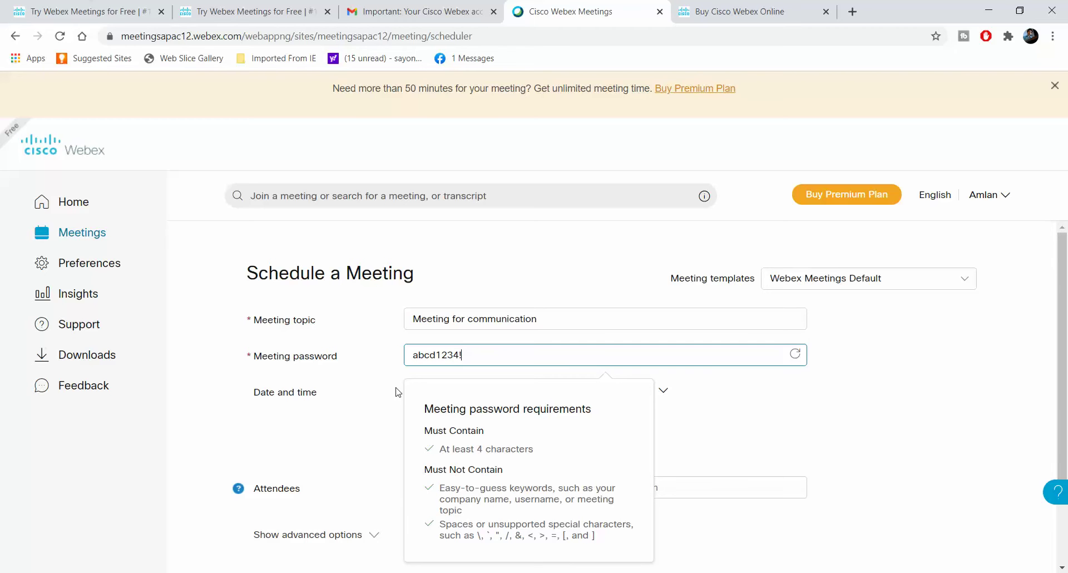
left_click(854, 388)
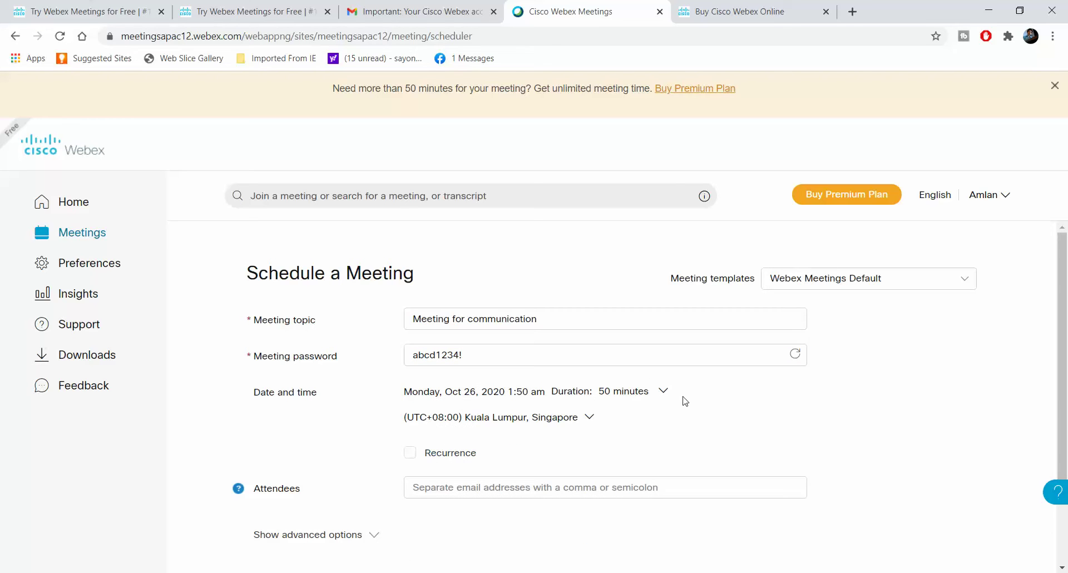
left_click(582, 356)
Choose the (UTC+05:30) Chennai, Kolkata, Mumbai, New Delhi time zone for the meeting
left_click(790, 397)
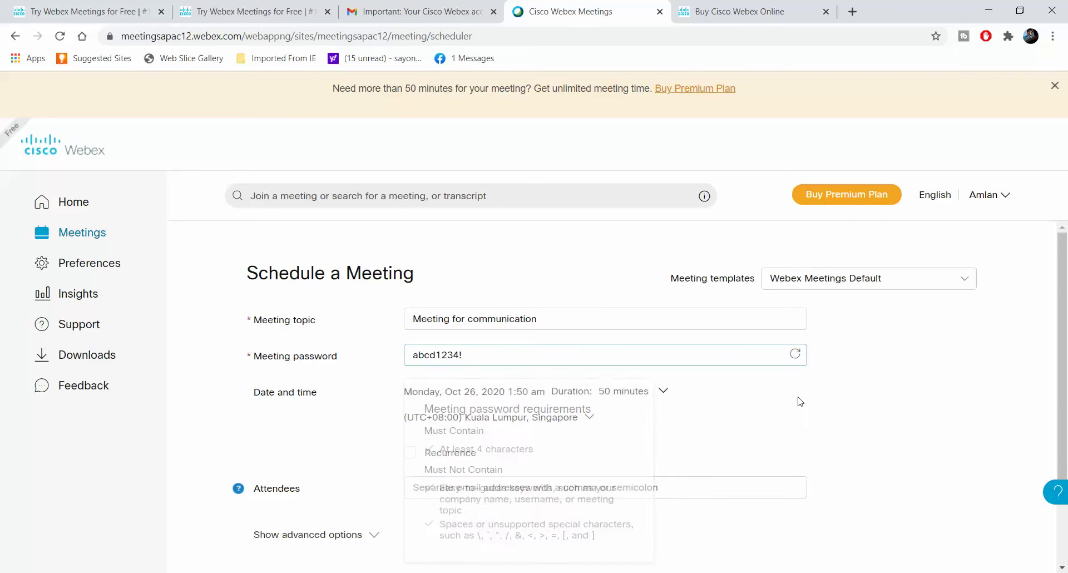
scroll(733, 398, "down", 1)
left_click(591, 354)
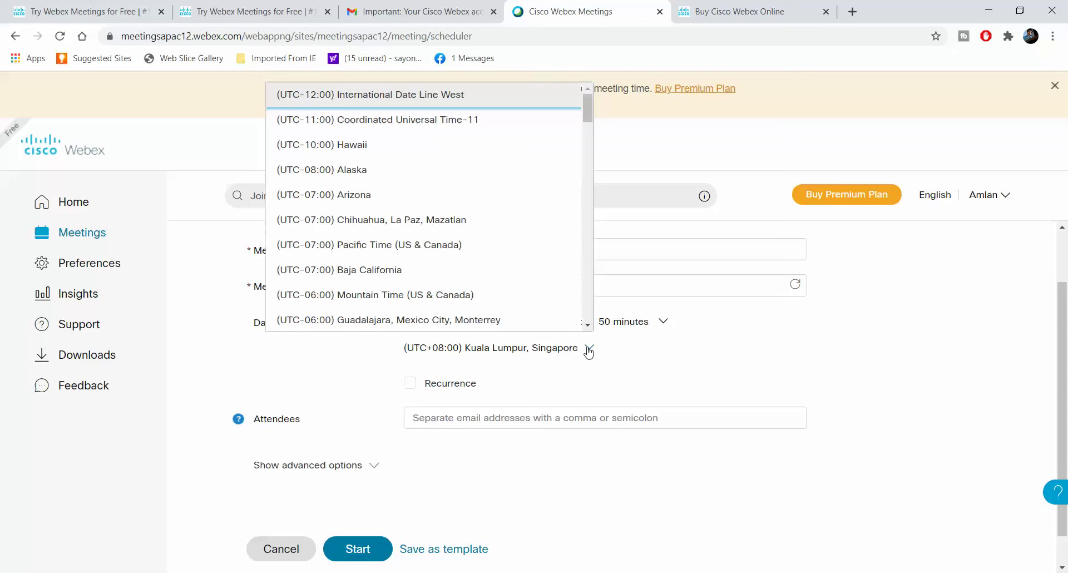
scroll(501, 279, "down", 5)
scroll(502, 273, "down", 10)
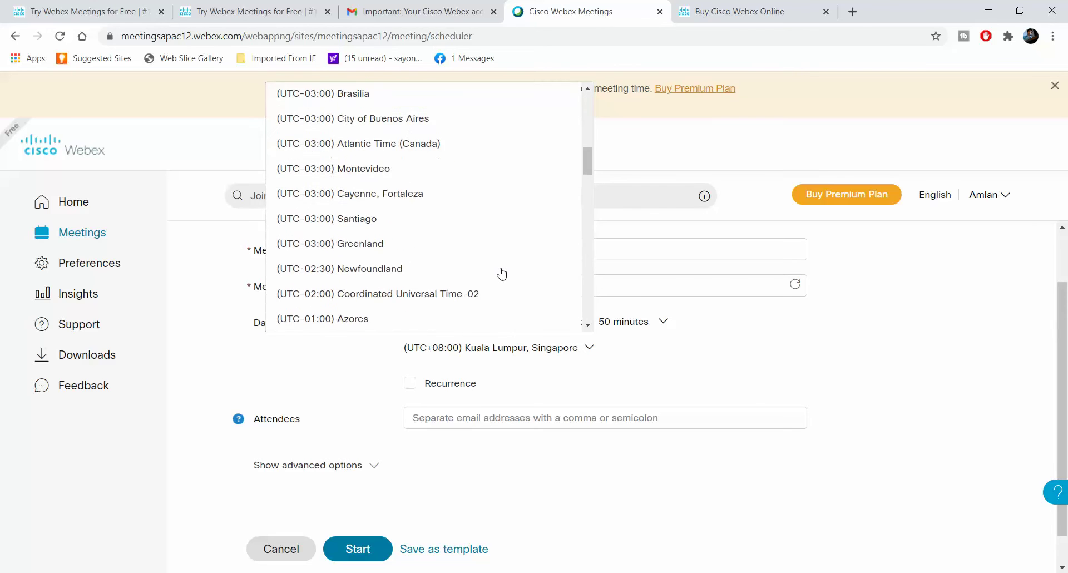
scroll(502, 274, "down", 8)
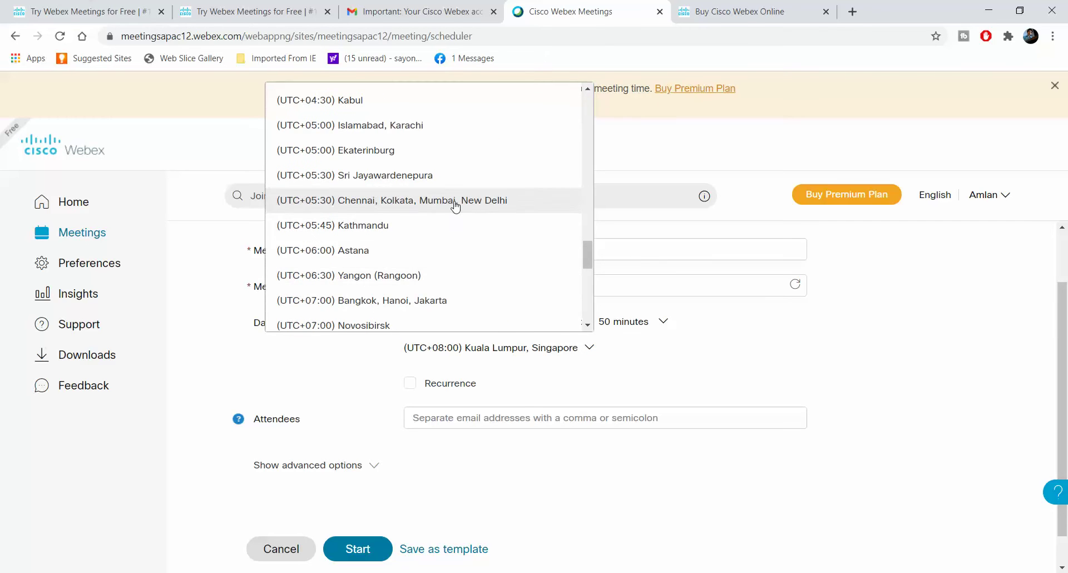
left_click(455, 201)
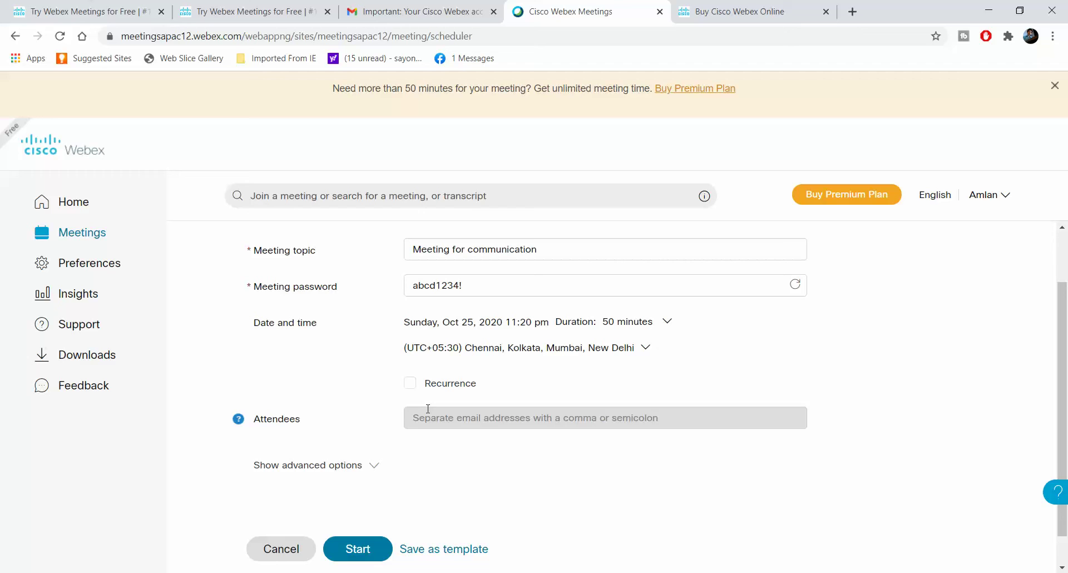
Set the start to Monday, Oct 26, 2020 at 5:30 pm with a 50-minute duration
left_click(670, 324)
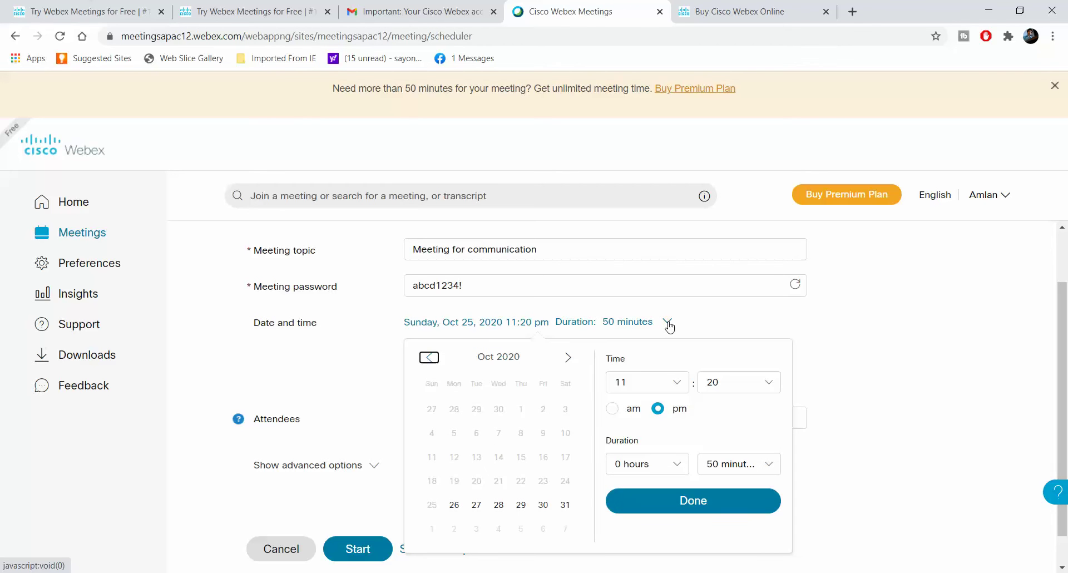
left_click(774, 462)
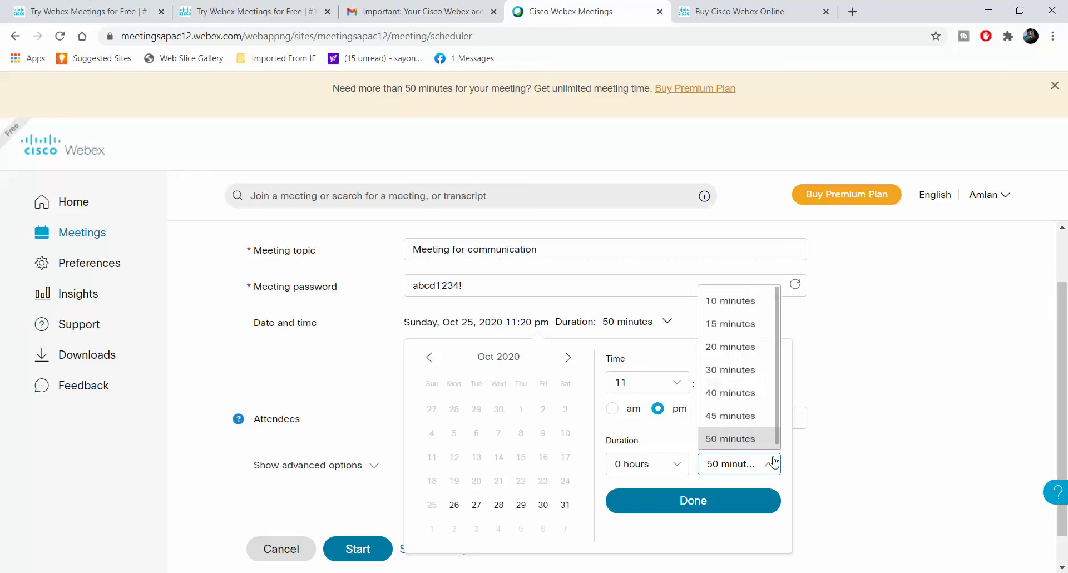
left_click(766, 433)
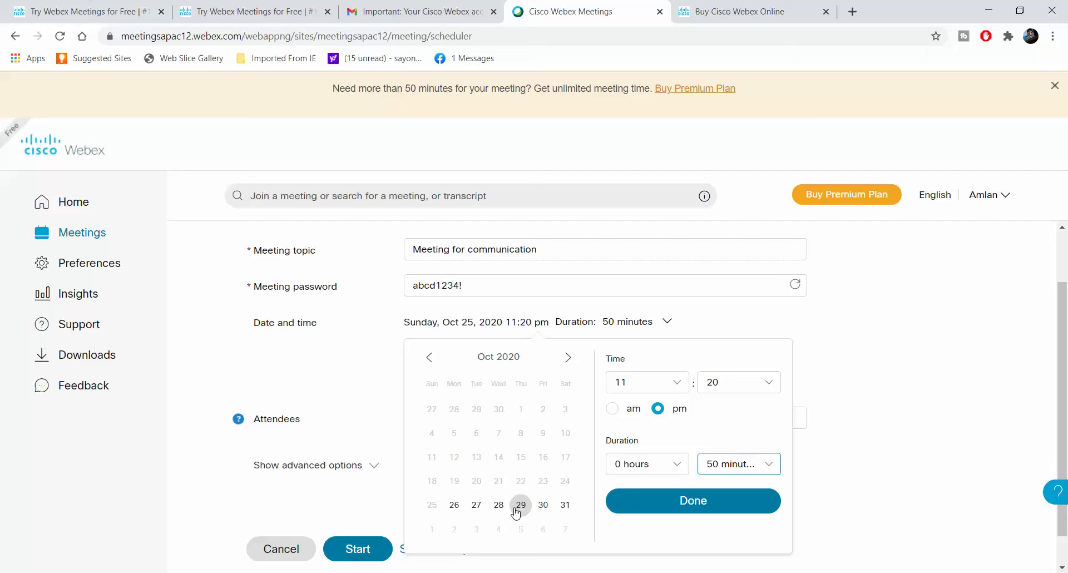
left_click(454, 507)
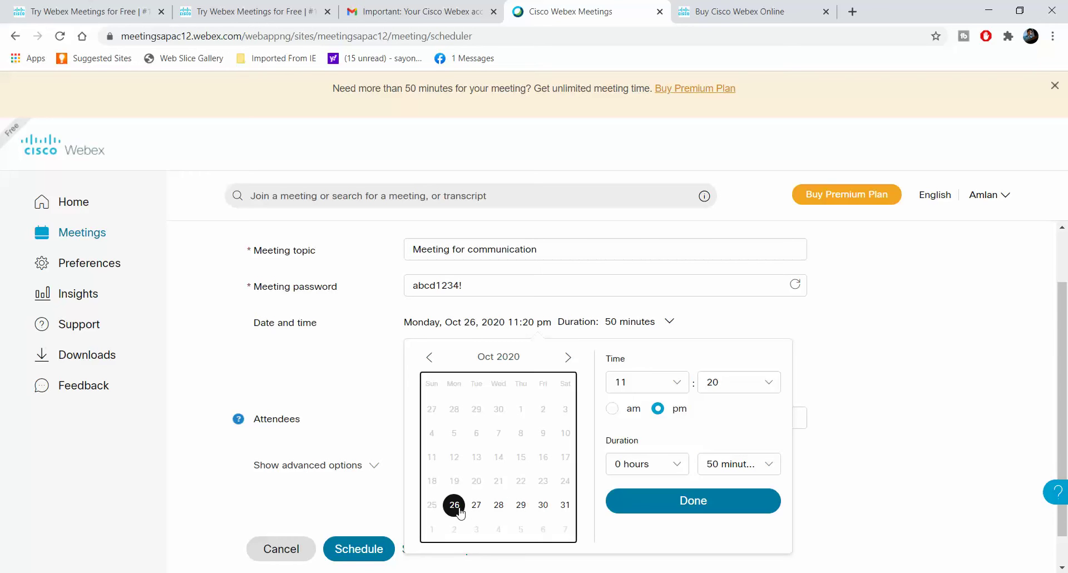
left_click(675, 384)
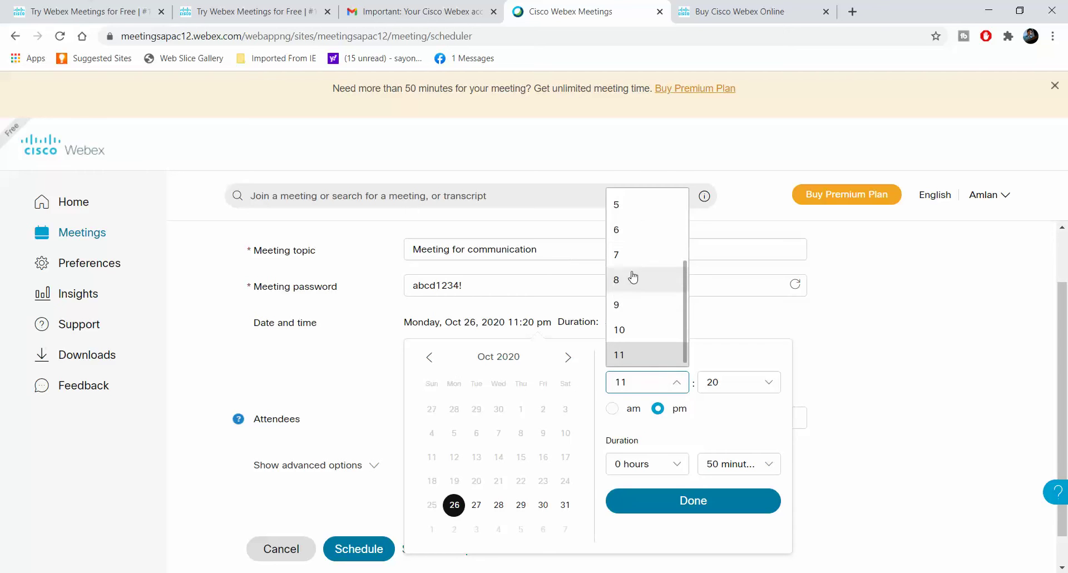
left_click(626, 210)
left_click(724, 383)
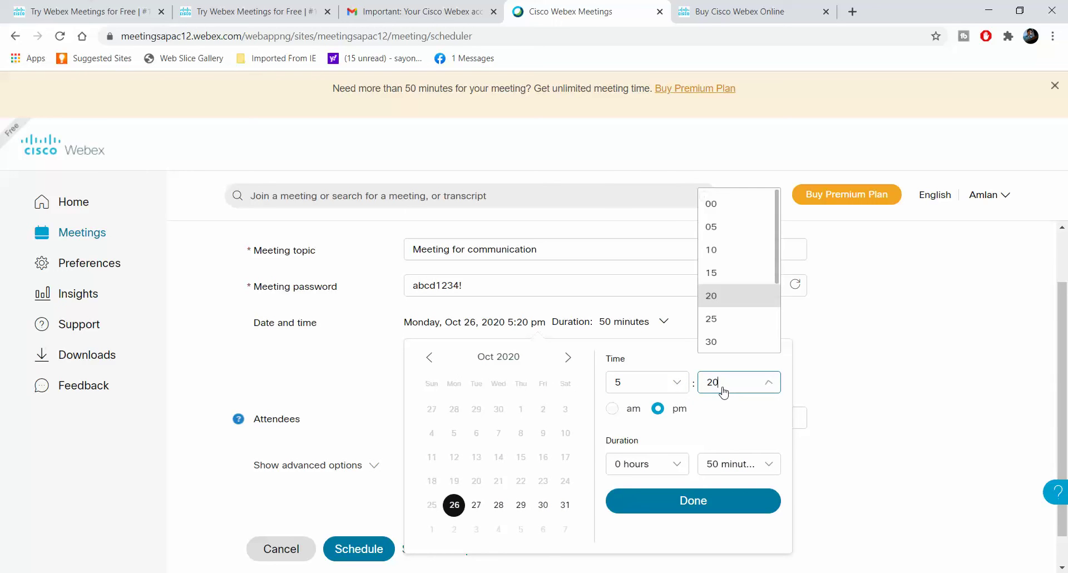
scroll(730, 312, "down", 1)
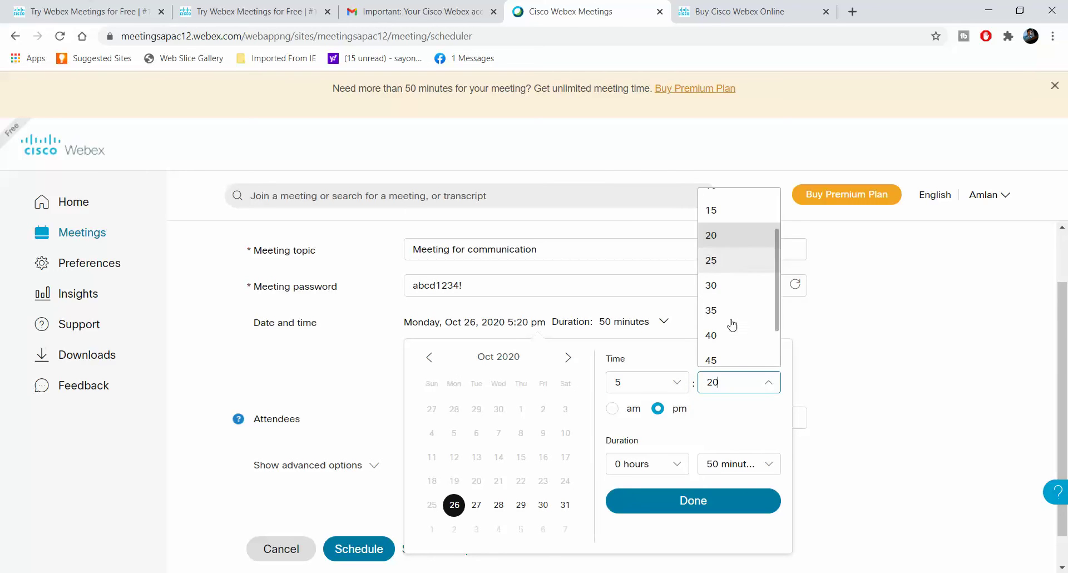
left_click(726, 295)
left_click(895, 378)
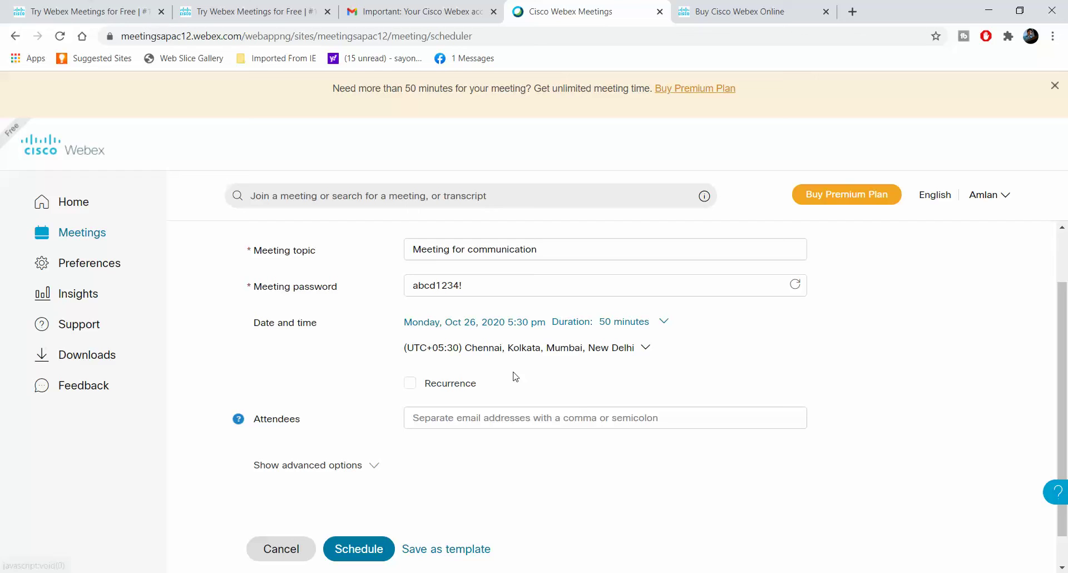
Add one attendee to the invite list by entering their e-mail address
scroll(404, 482, "down", 1)
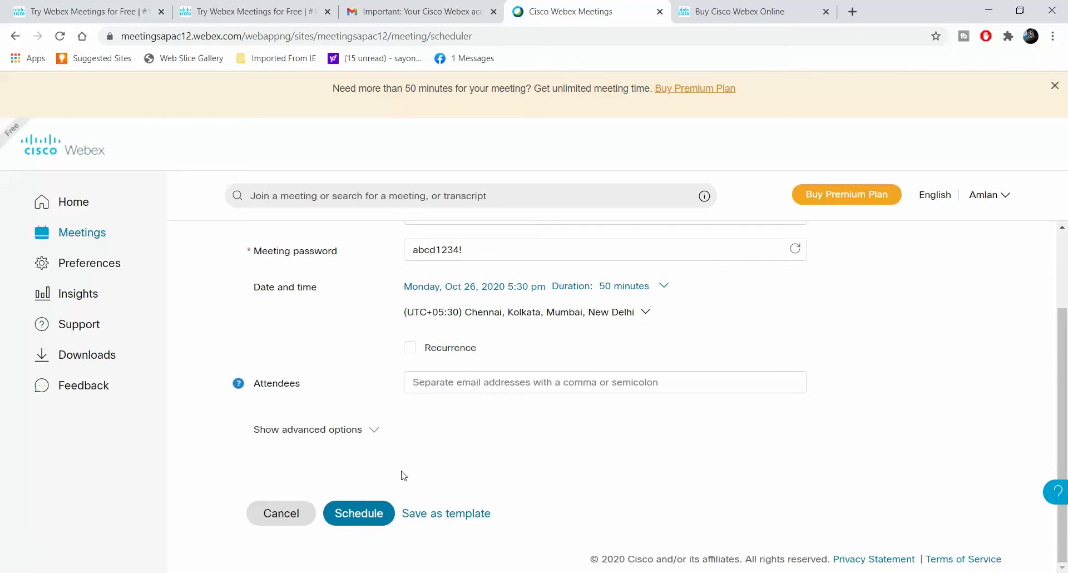
left_click(494, 384)
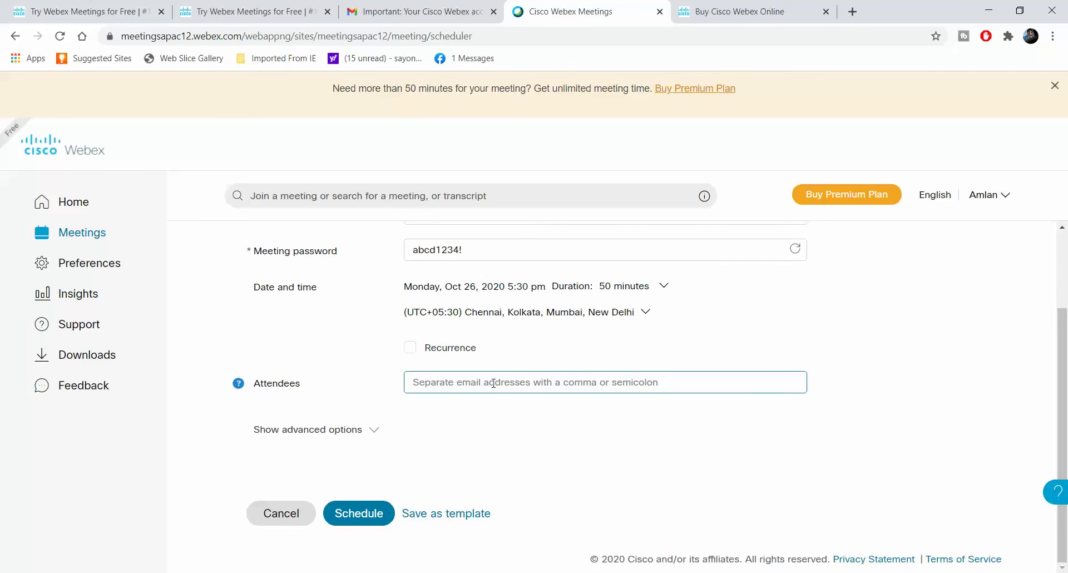
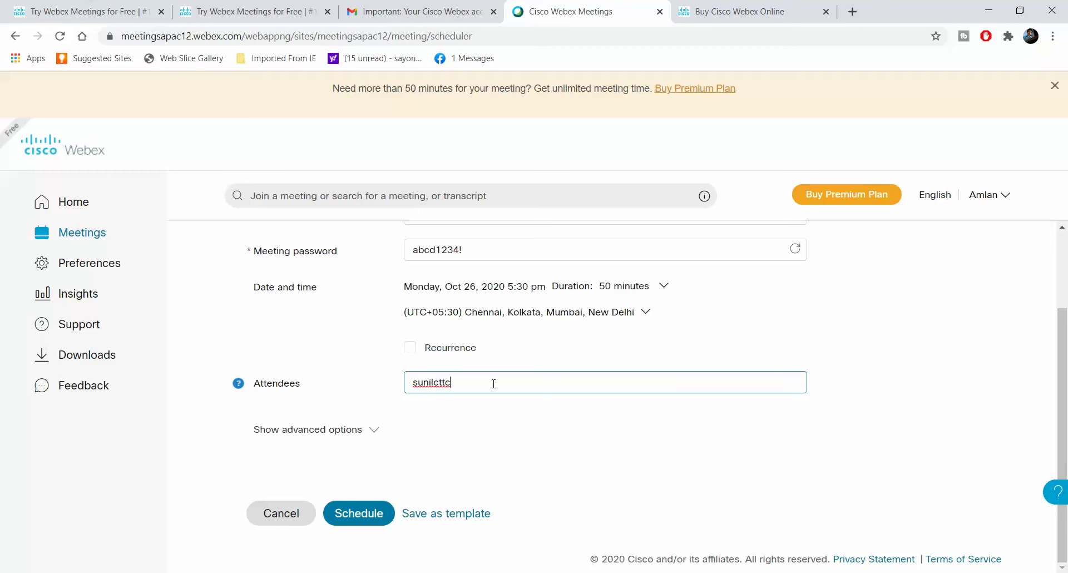
left_click(475, 415)
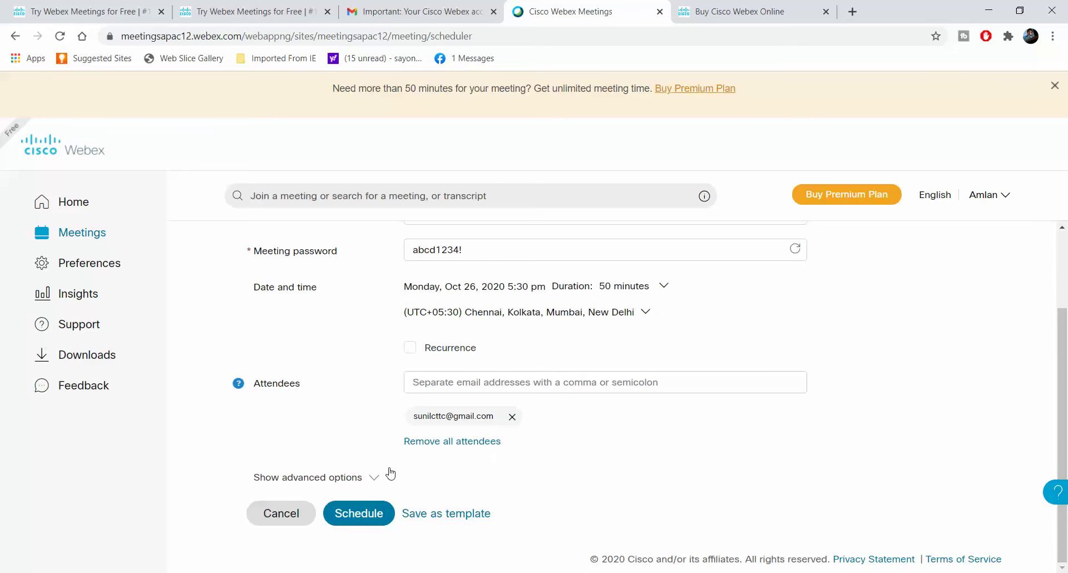
In the advanced options, keep the audio connection type as Use VoIP only
left_click(323, 478)
scroll(412, 479, "down", 1)
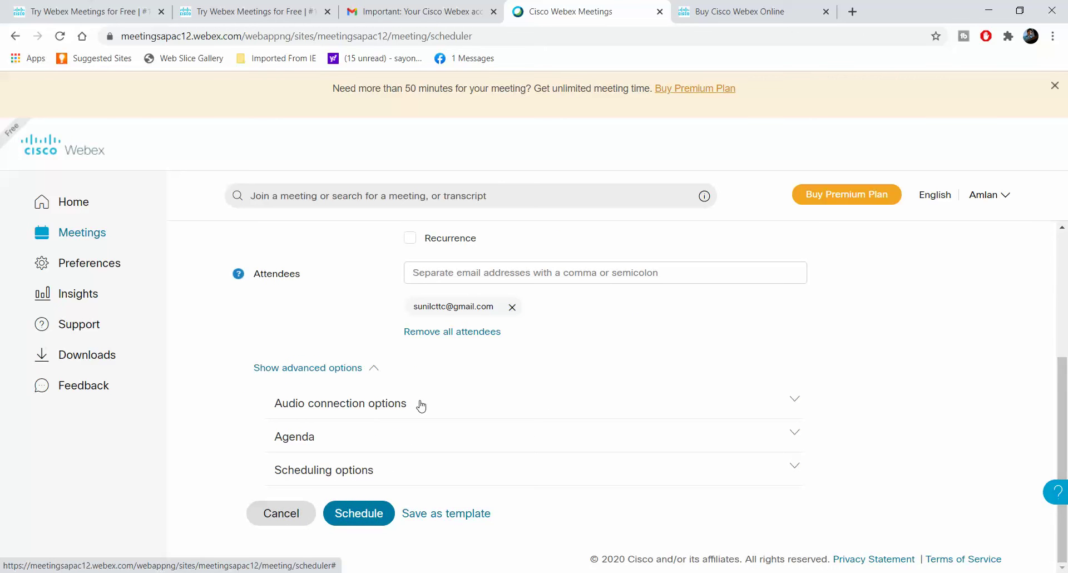
left_click(503, 406)
scroll(506, 408, "down", 2)
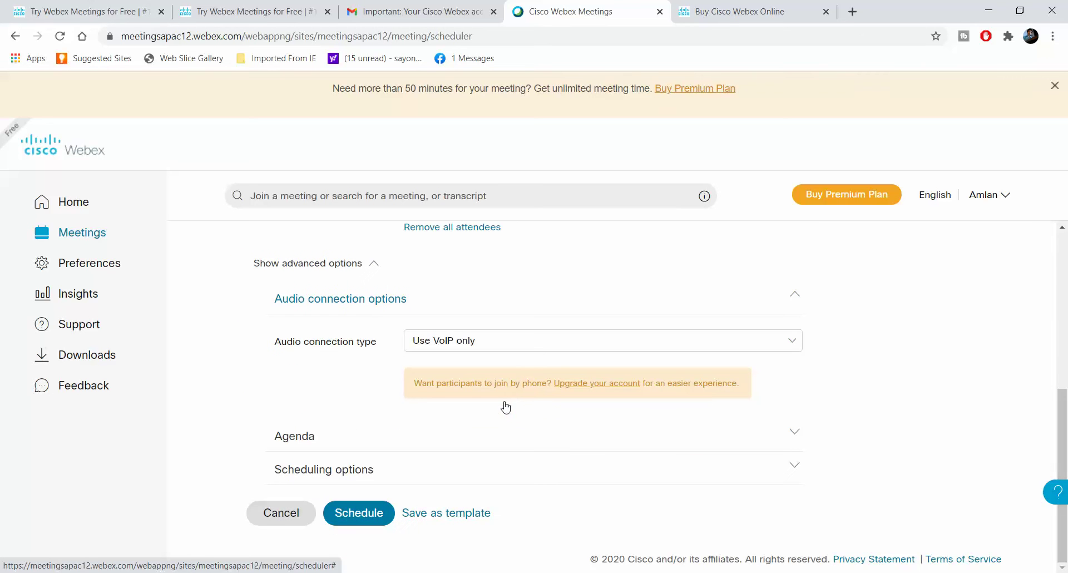
left_click(543, 343)
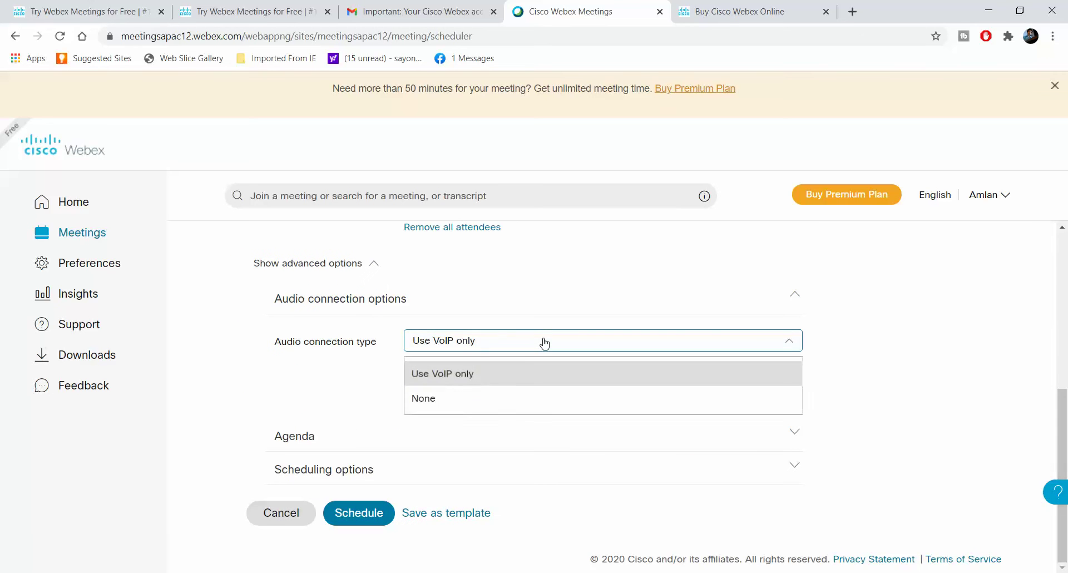
left_click(508, 374)
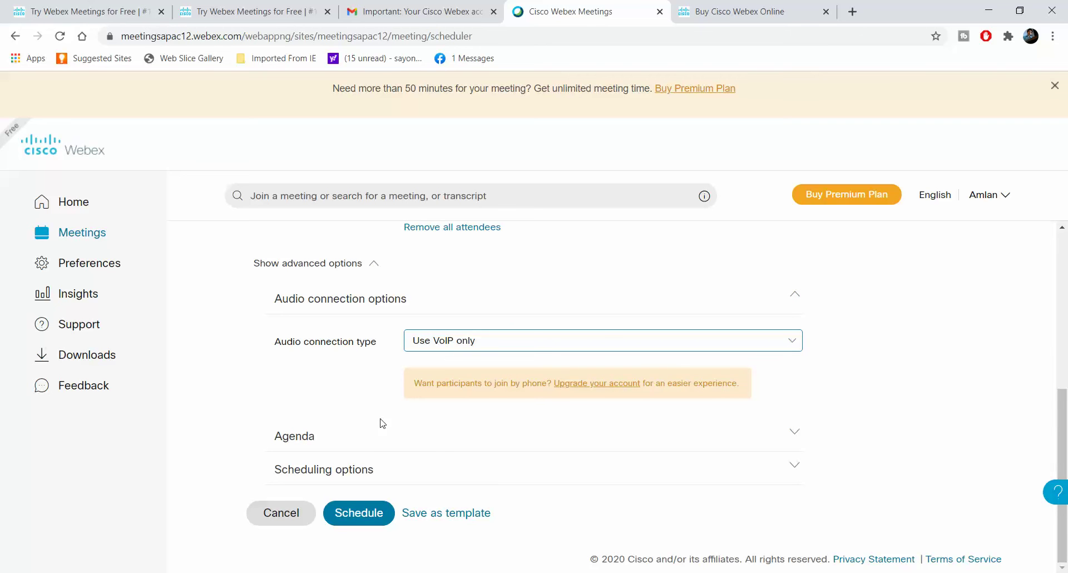
Enter the agenda 'This is communication meeting'
left_click(412, 443)
left_click(420, 432)
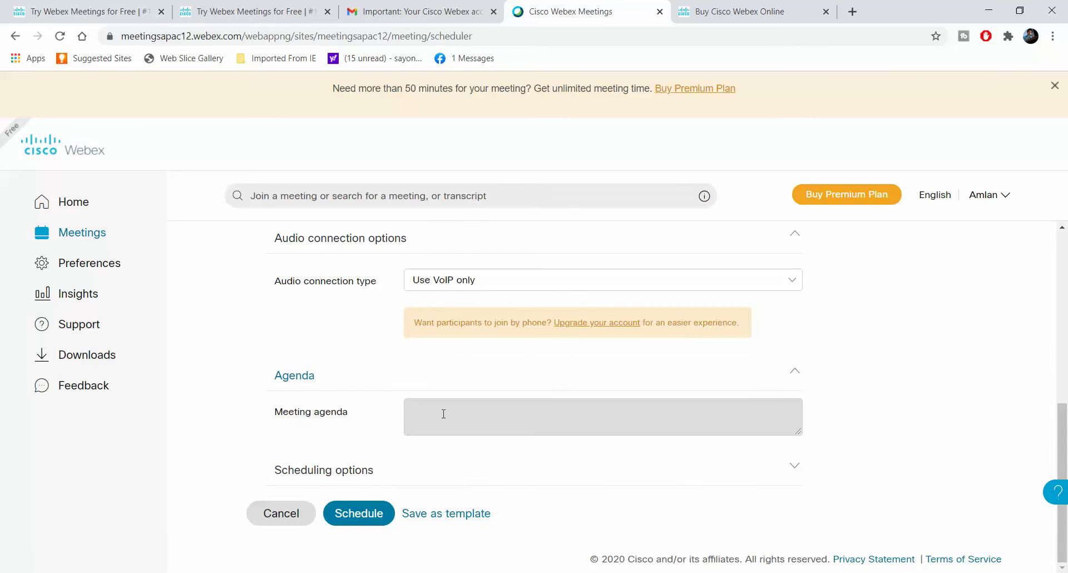
type("This is communication meeting")
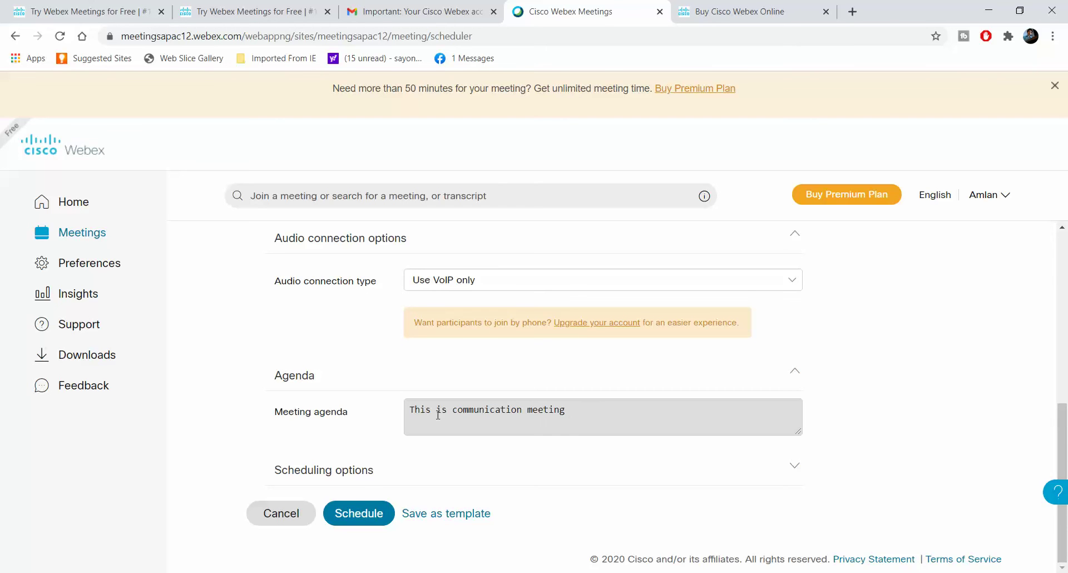
left_click(362, 471)
Keep join-before-host at 5 minutes and leave automatic meeting lock switched off
scroll(439, 442, "down", 3)
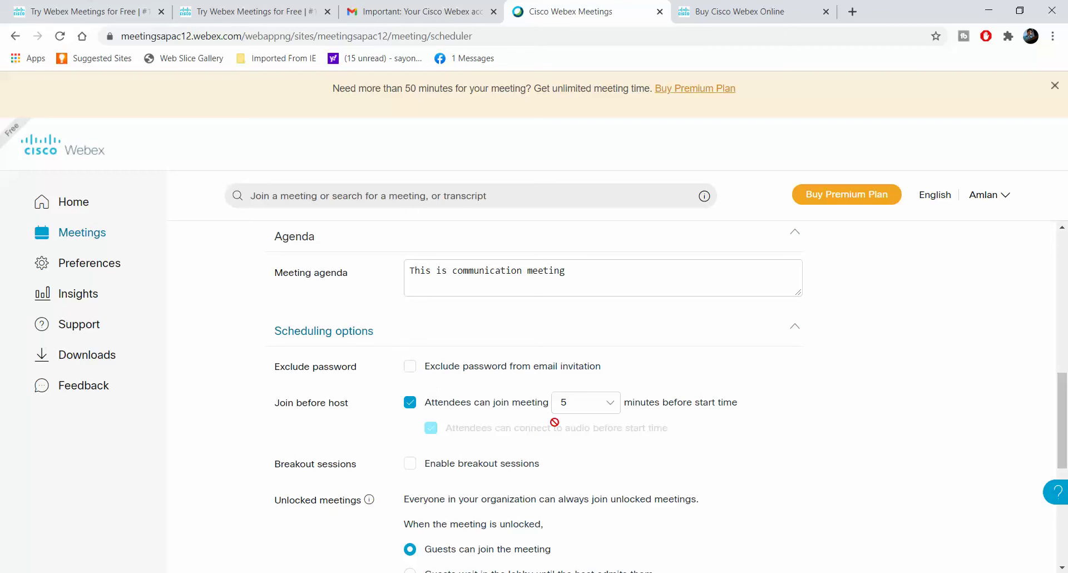
left_click(608, 409)
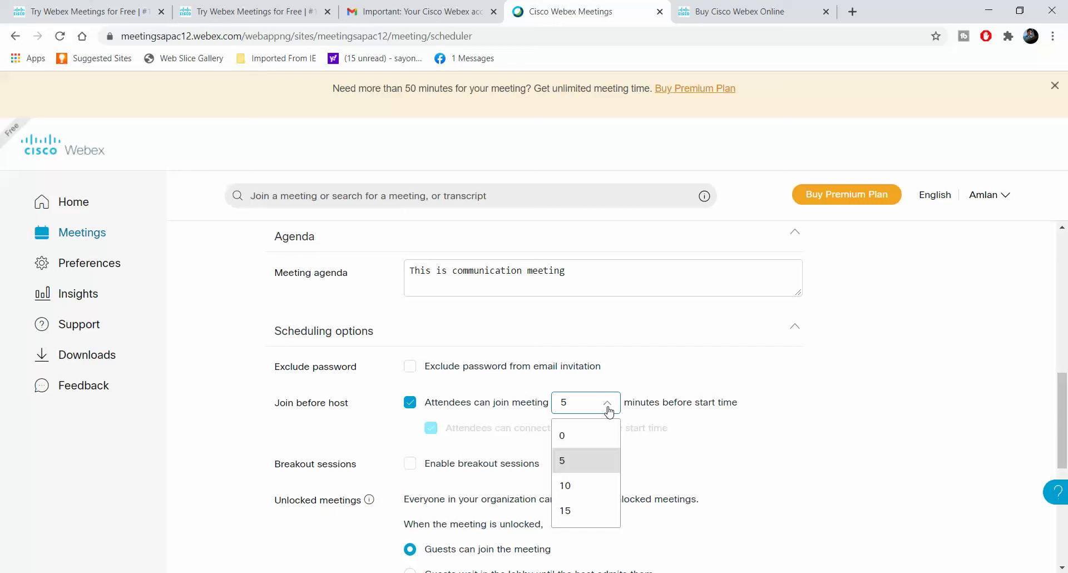
left_click(582, 461)
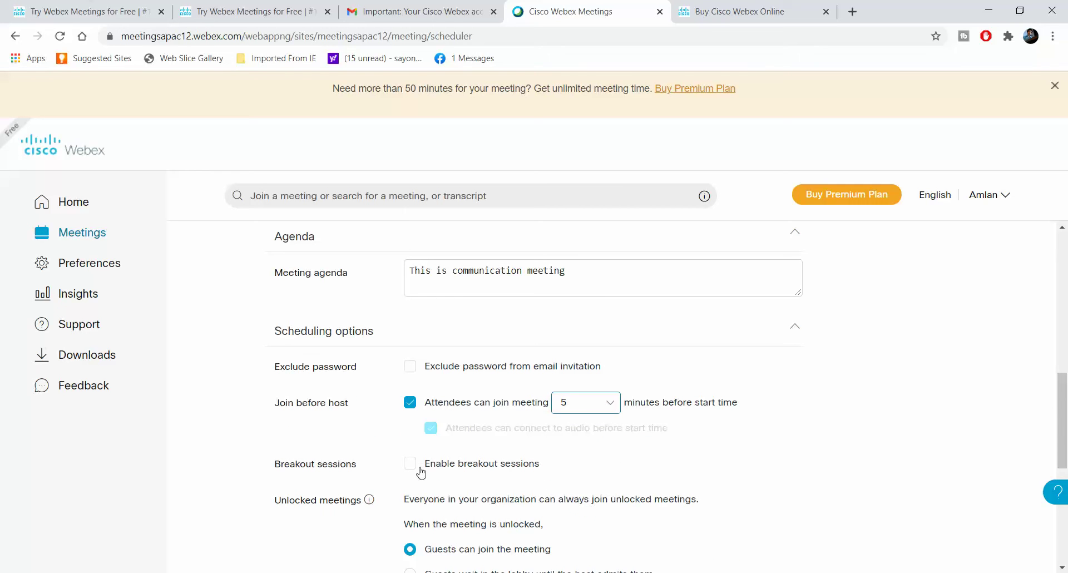
scroll(422, 473, "down", 3)
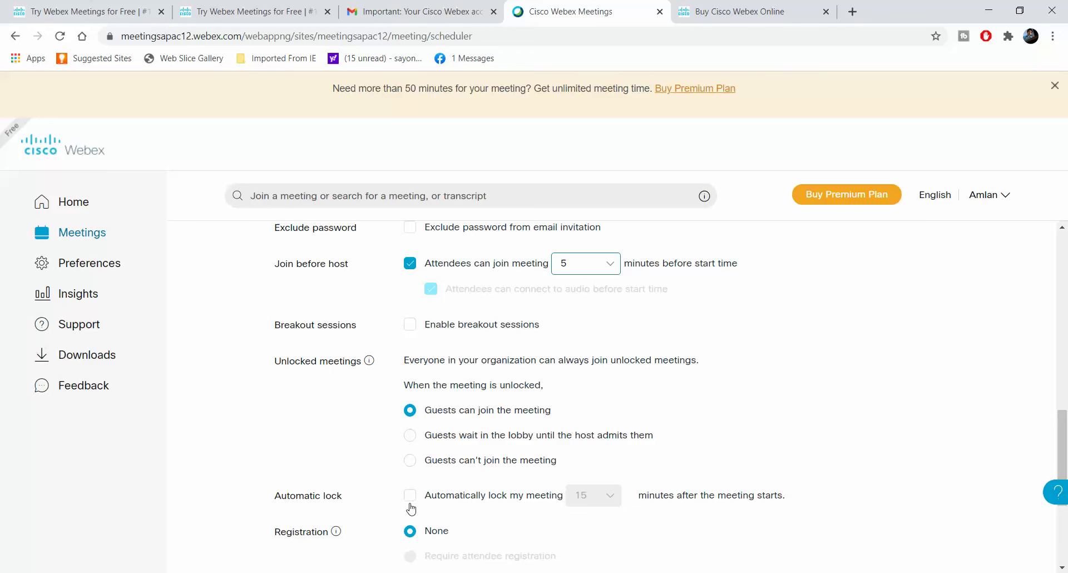
left_click(410, 500)
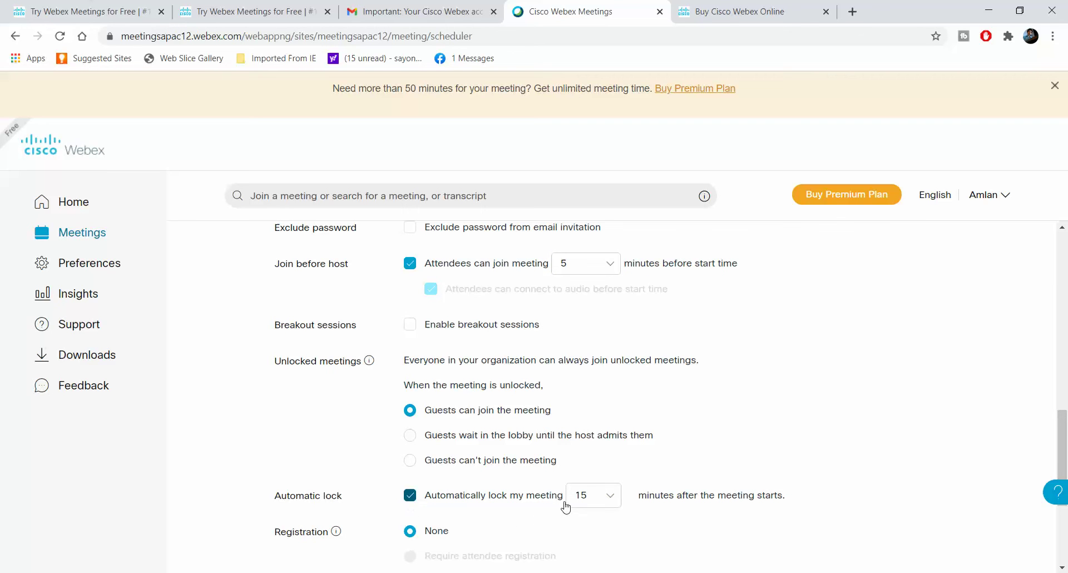
left_click(410, 500)
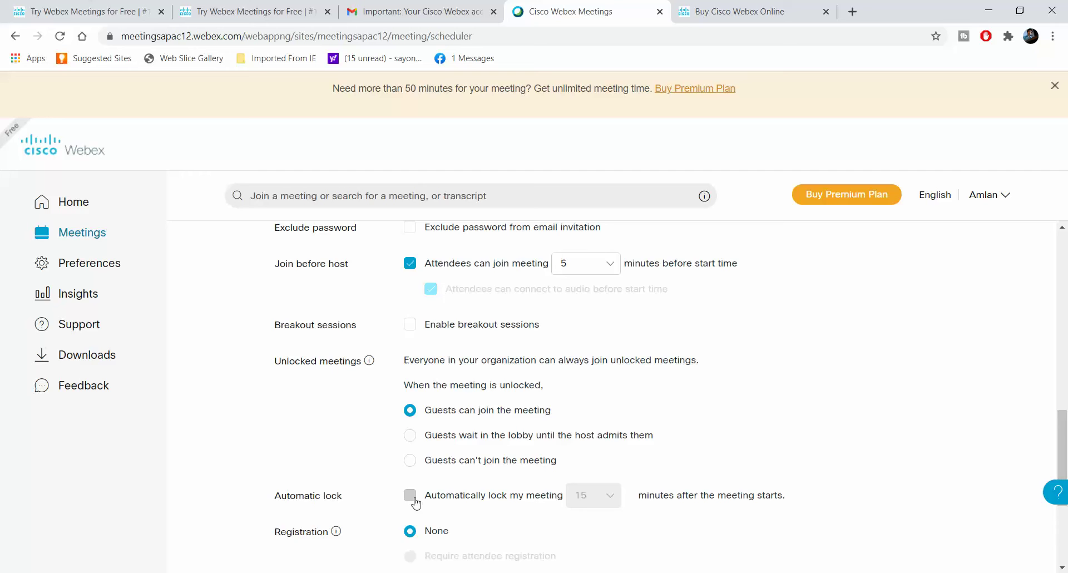
scroll(511, 475, "down", 2)
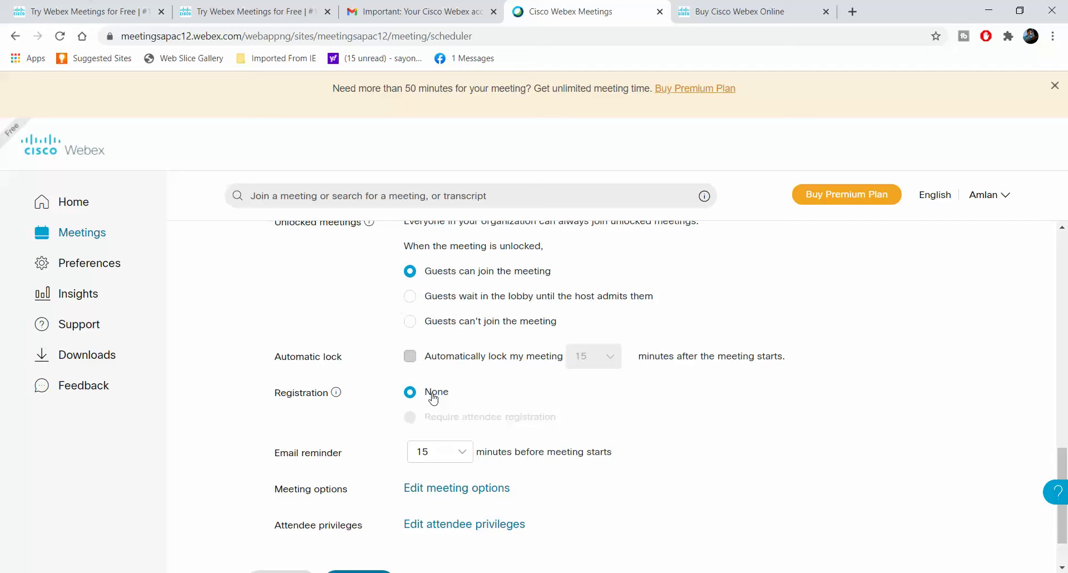
scroll(489, 446, "down", 2)
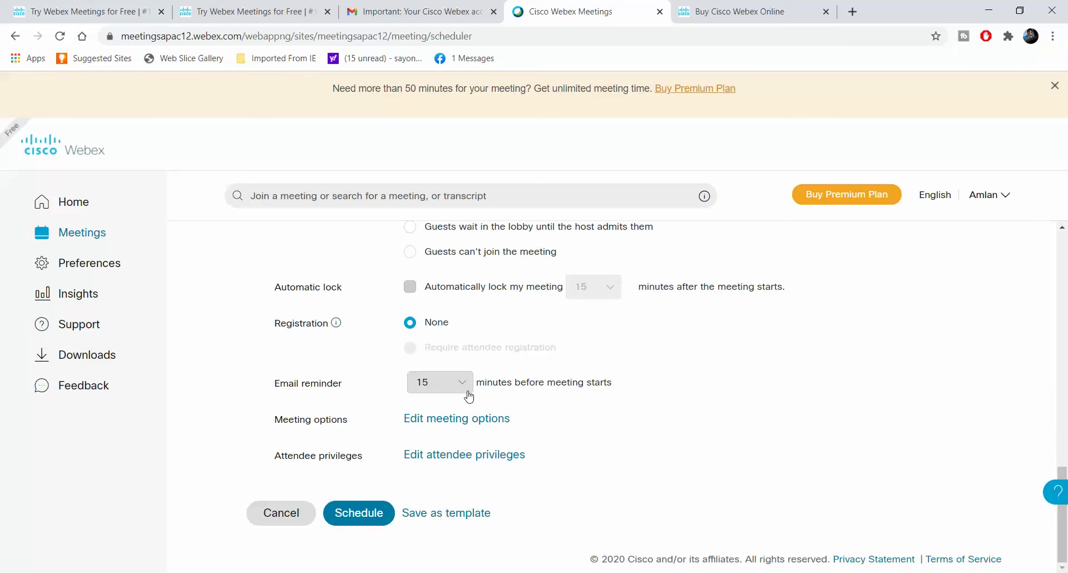
left_click(465, 419)
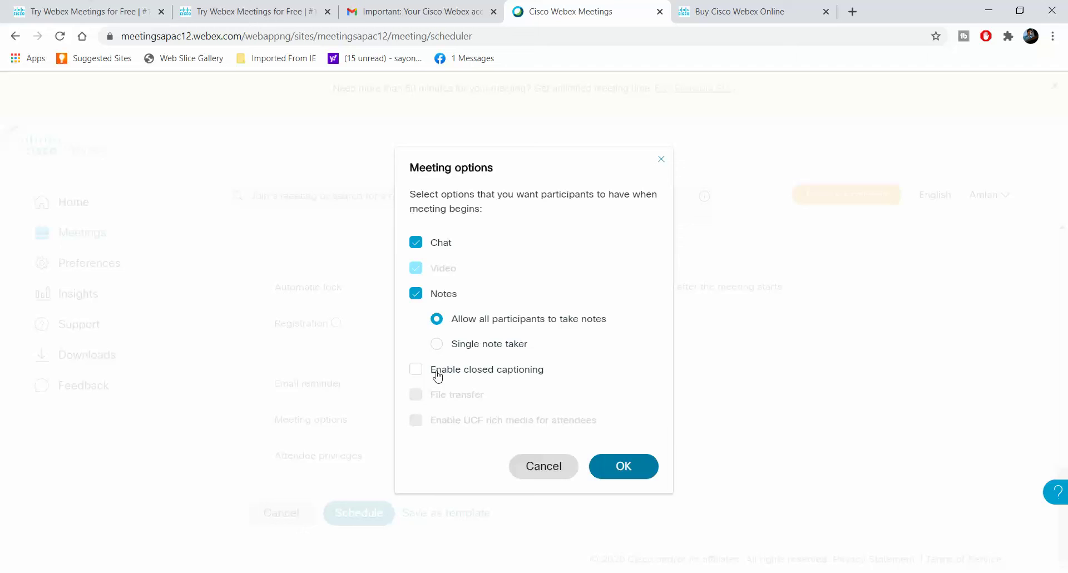
left_click(633, 468)
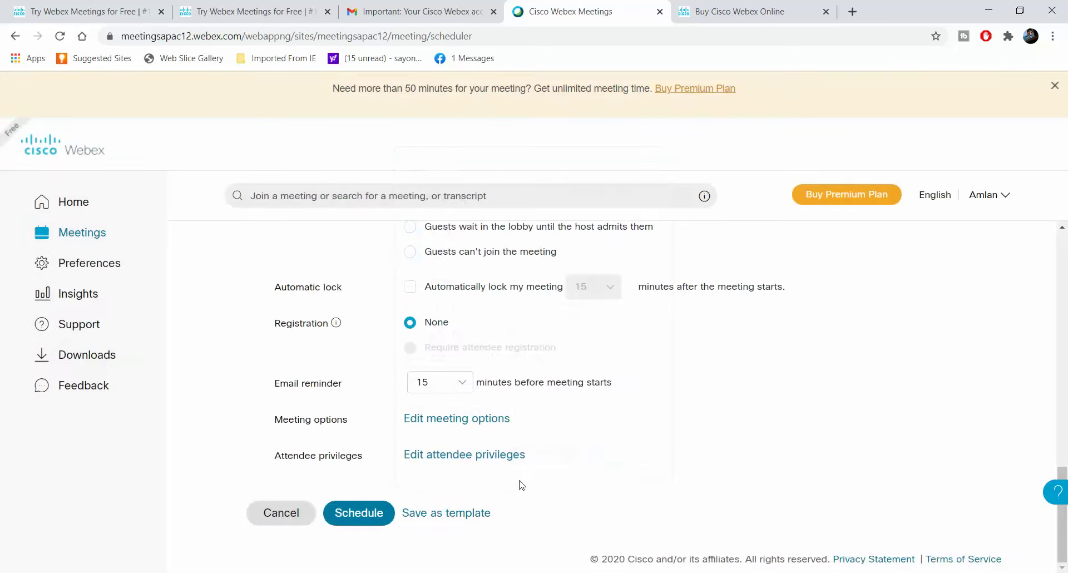
left_click(492, 453)
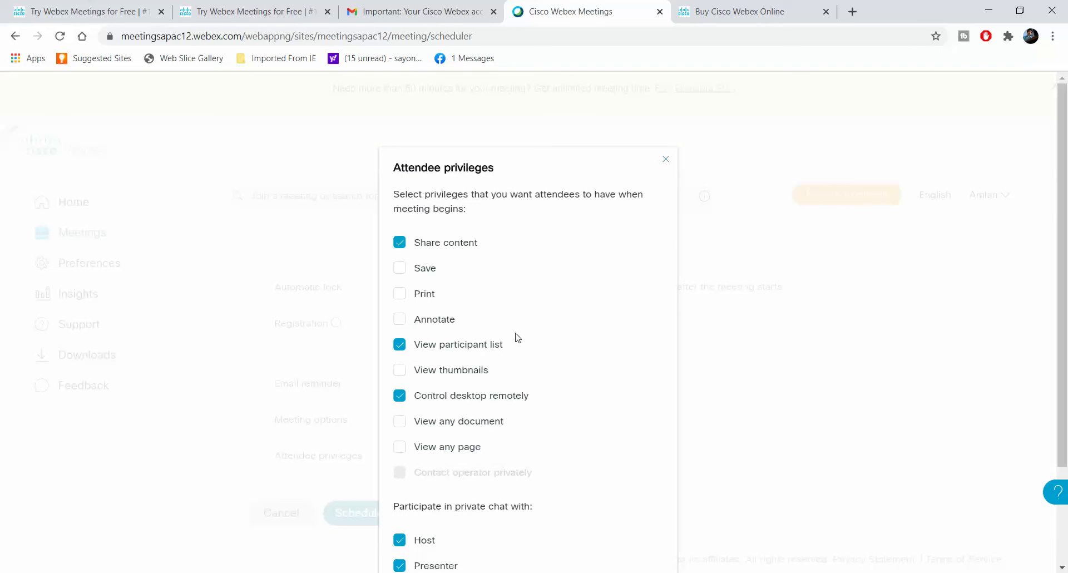
scroll(466, 291, "down", 2)
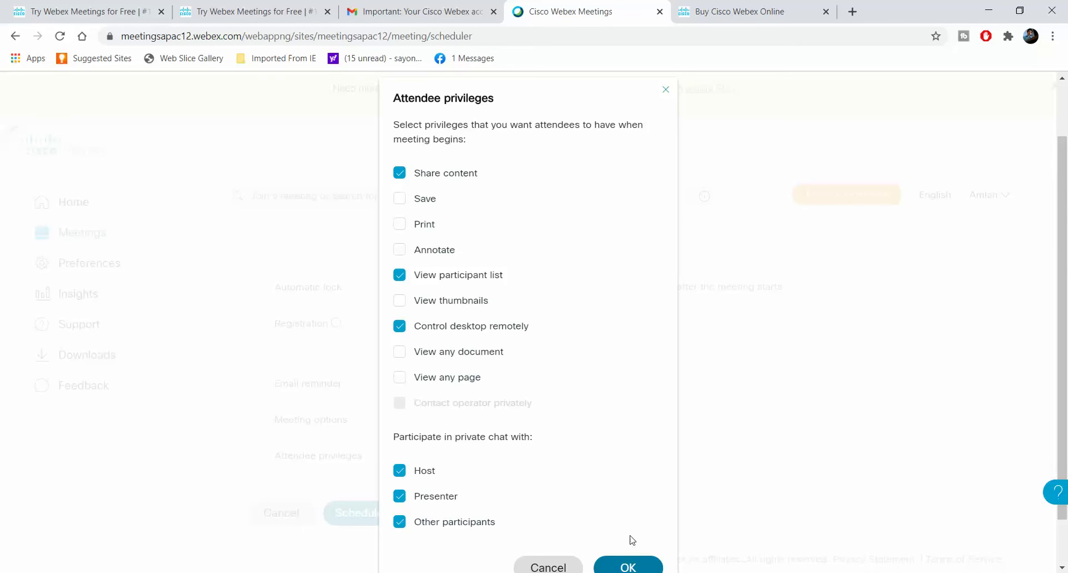
left_click(628, 565)
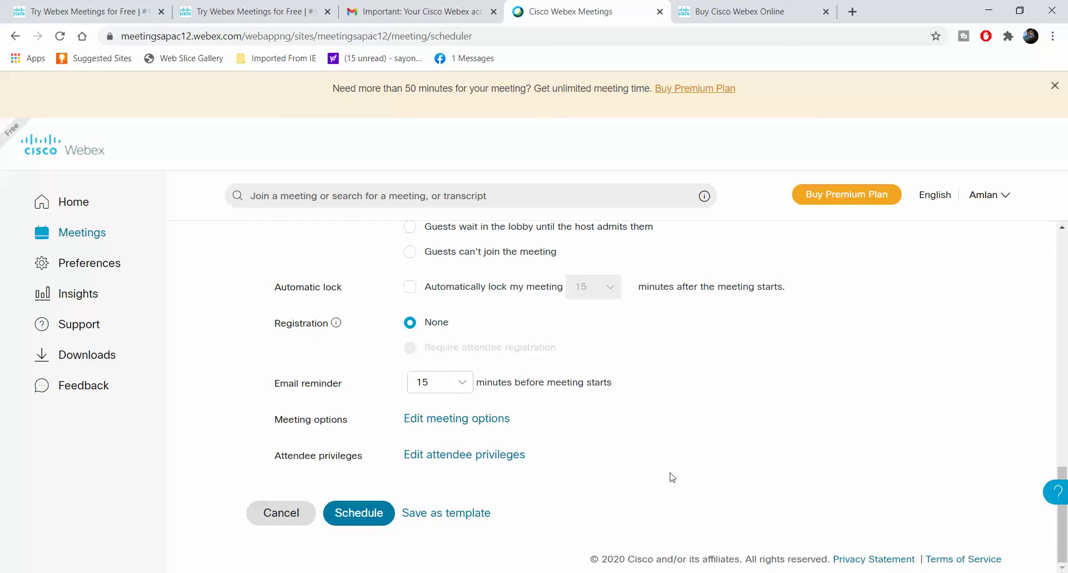
scroll(672, 477, "up", 10)
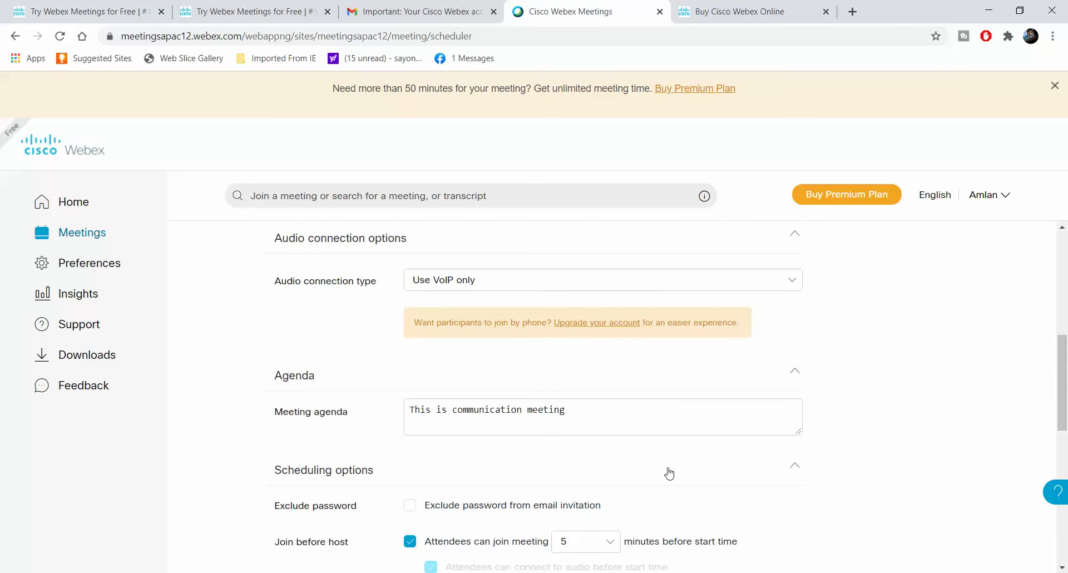
scroll(669, 473, "up", 4)
scroll(669, 473, "down", 15)
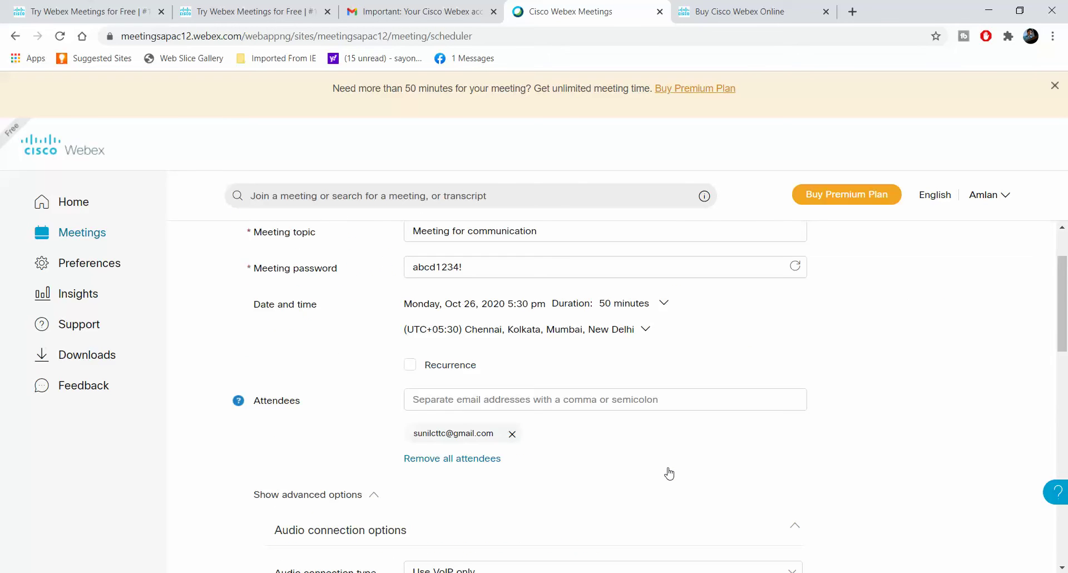
scroll(669, 473, "down", 1)
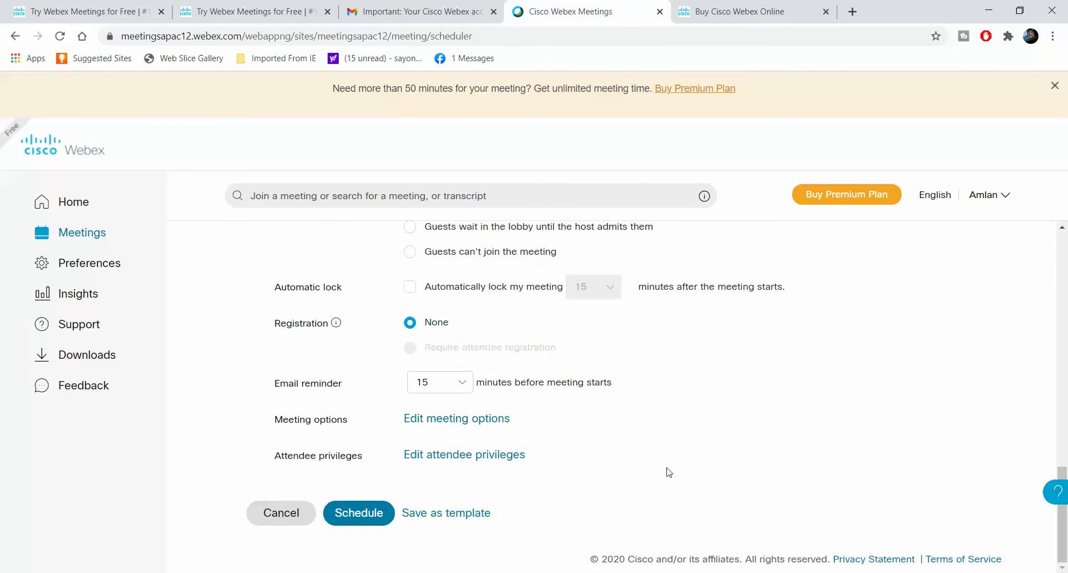
left_click(371, 525)
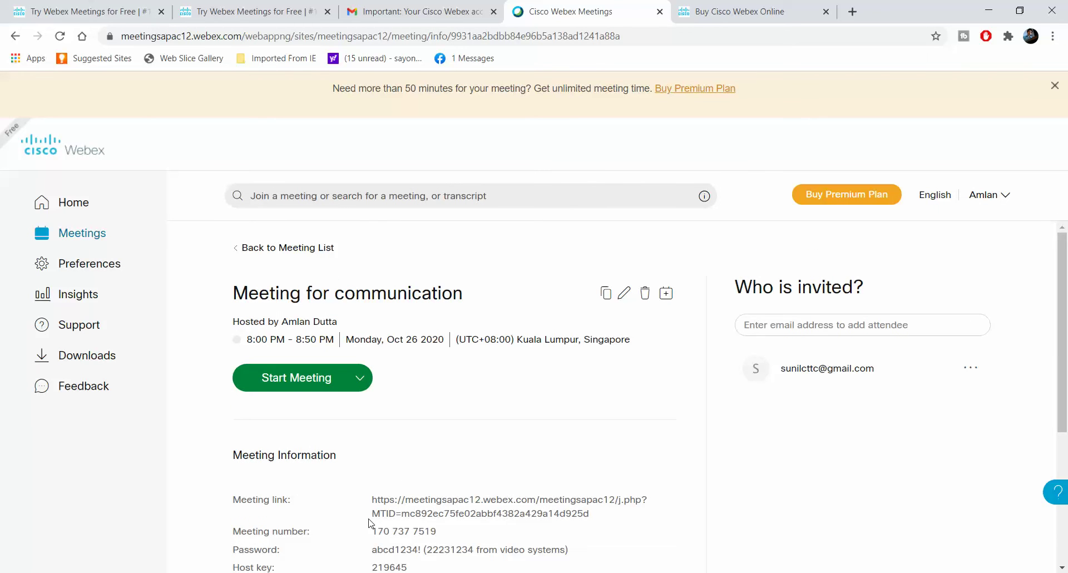
scroll(368, 523, "down", 3)
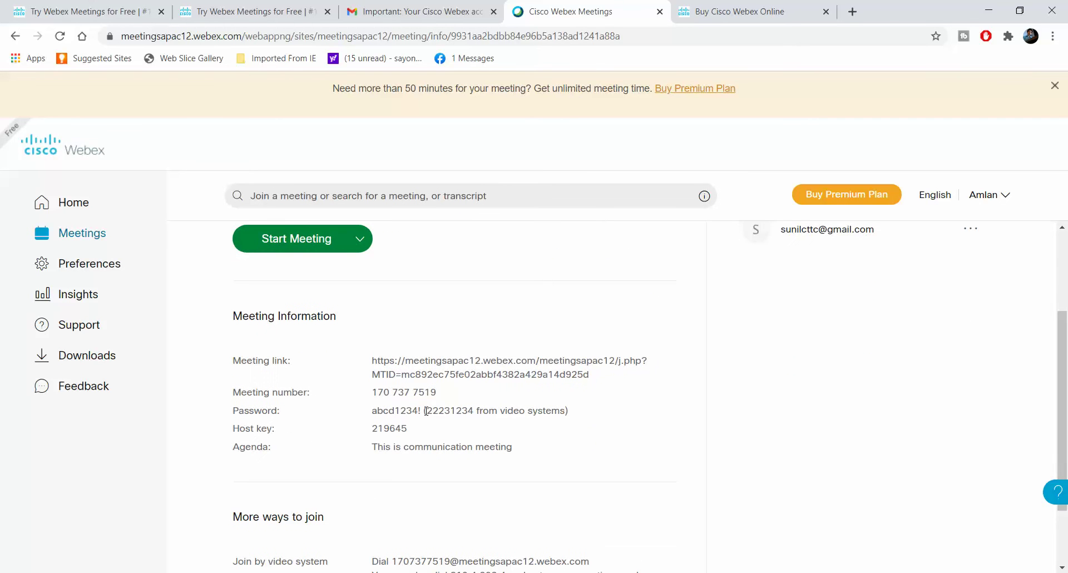
left_click_drag(436, 393, 371, 393)
left_click(368, 470)
scroll(410, 486, "up", 1)
triple_click(404, 462)
triple_click(442, 426)
left_click(403, 491)
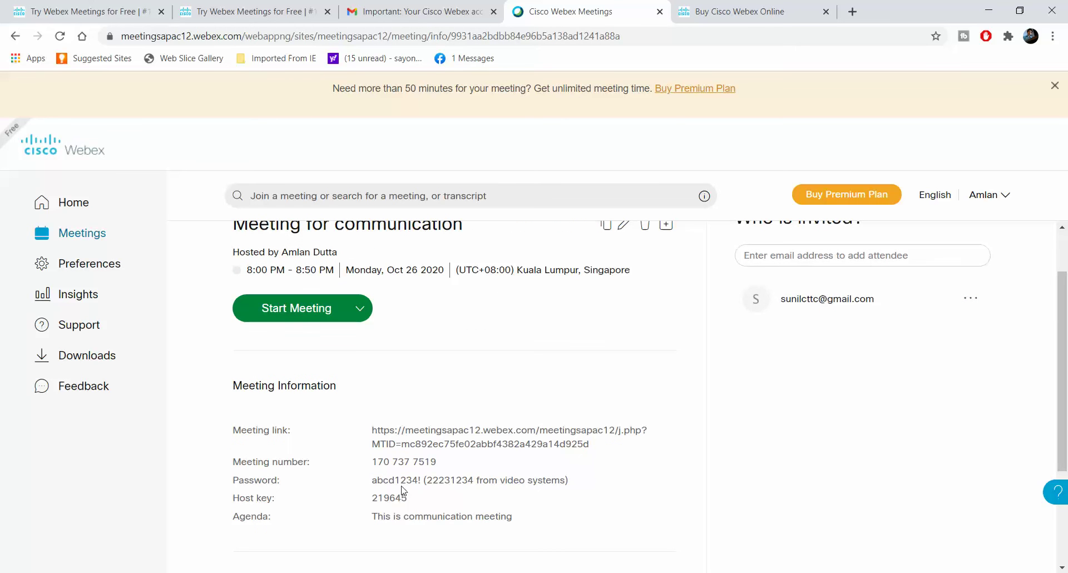
triple_click(423, 462)
triple_click(467, 445)
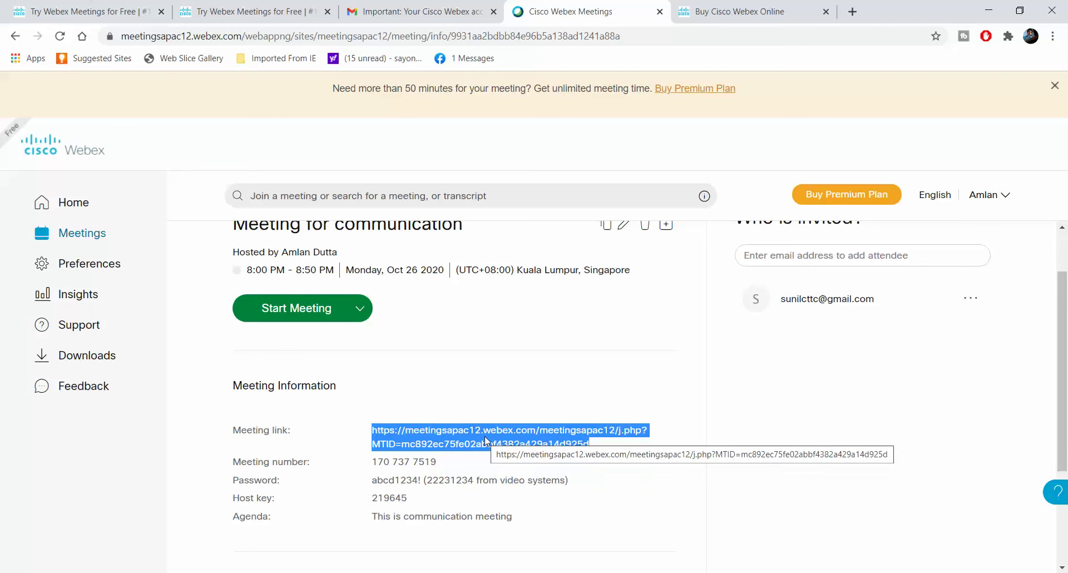
left_click(384, 491)
triple_click(409, 463)
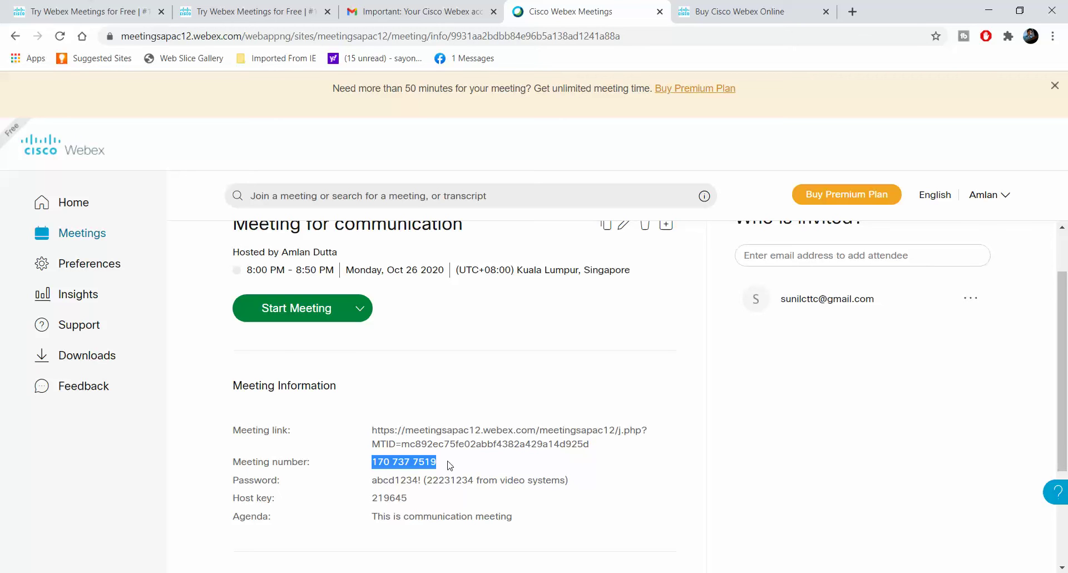
left_click(439, 480)
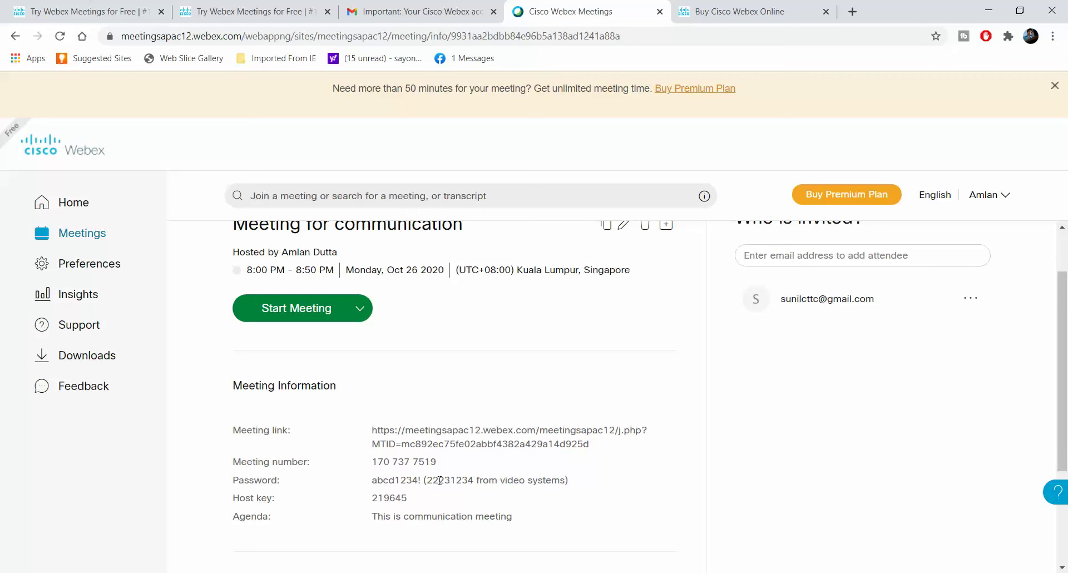
triple_click(452, 464)
left_click(435, 486)
triple_click(445, 464)
left_click(422, 484)
triple_click(564, 445)
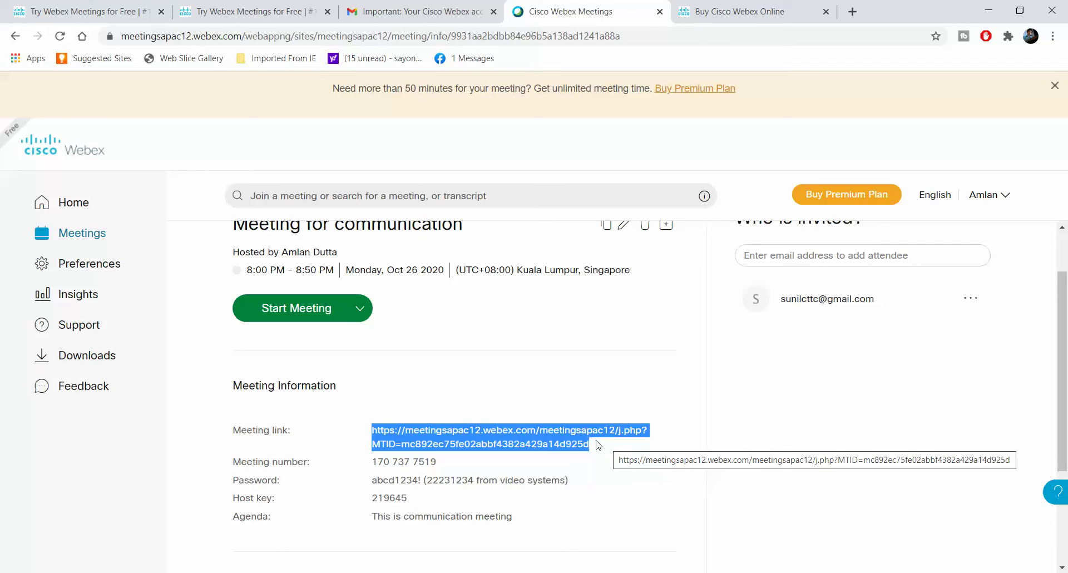
scroll(597, 445, "down", 3)
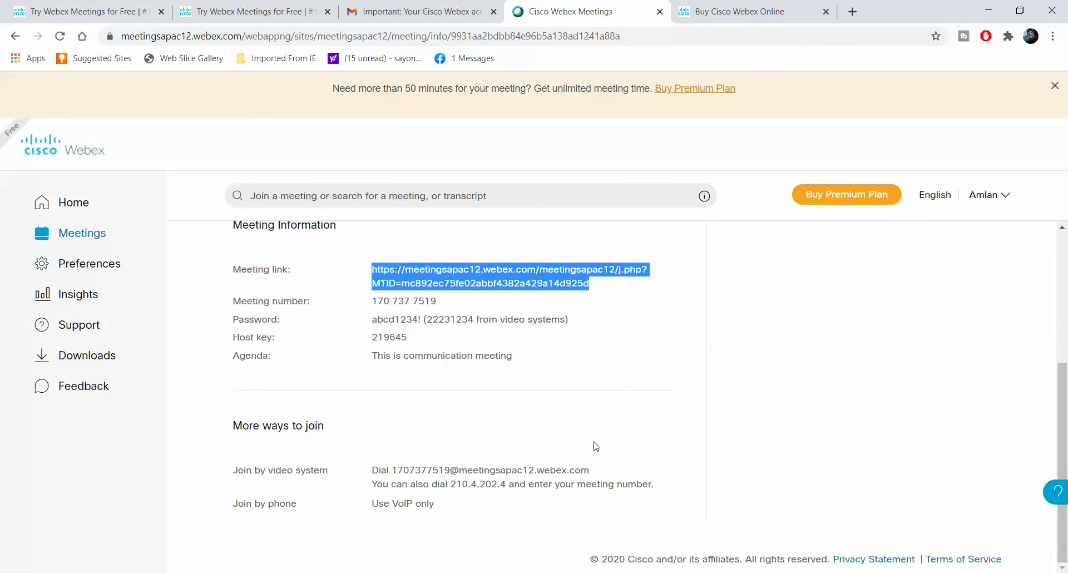
left_click(597, 446)
scroll(596, 445, "up", 4)
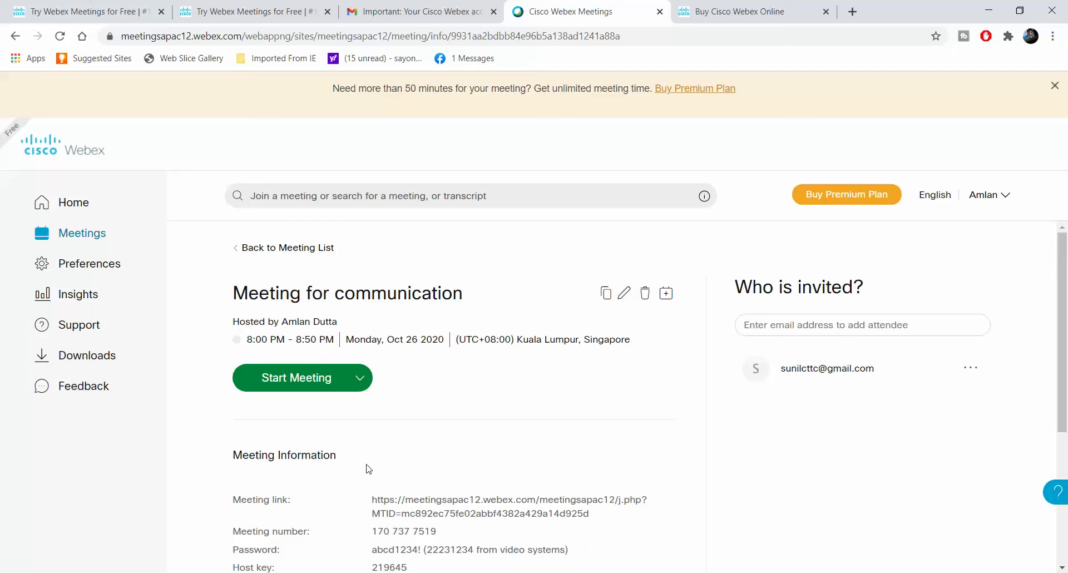
scroll(362, 477, "down", 2)
scroll(362, 477, "down", 2)
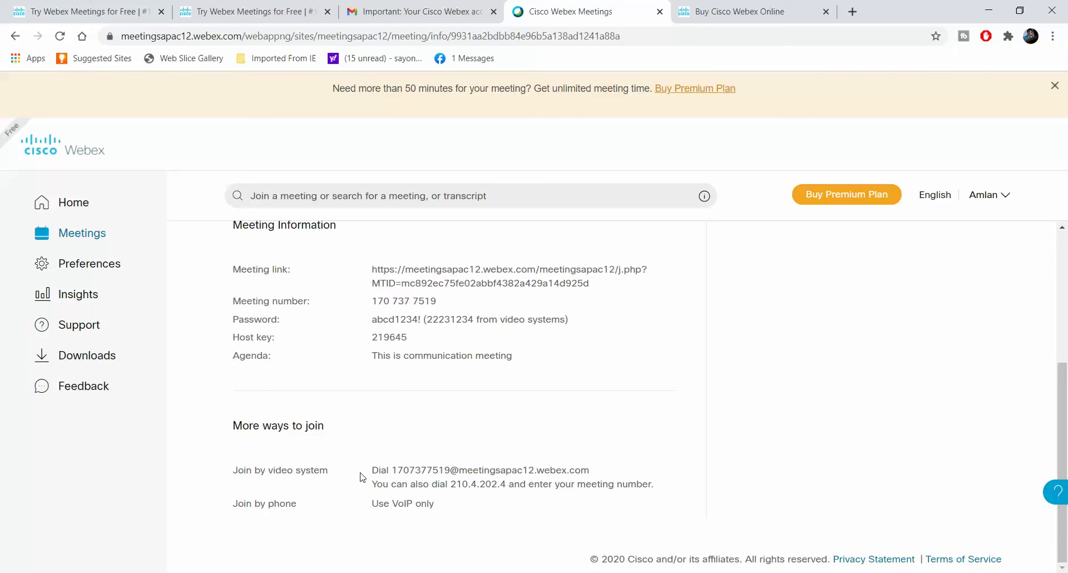
scroll(362, 476, "up", 4)
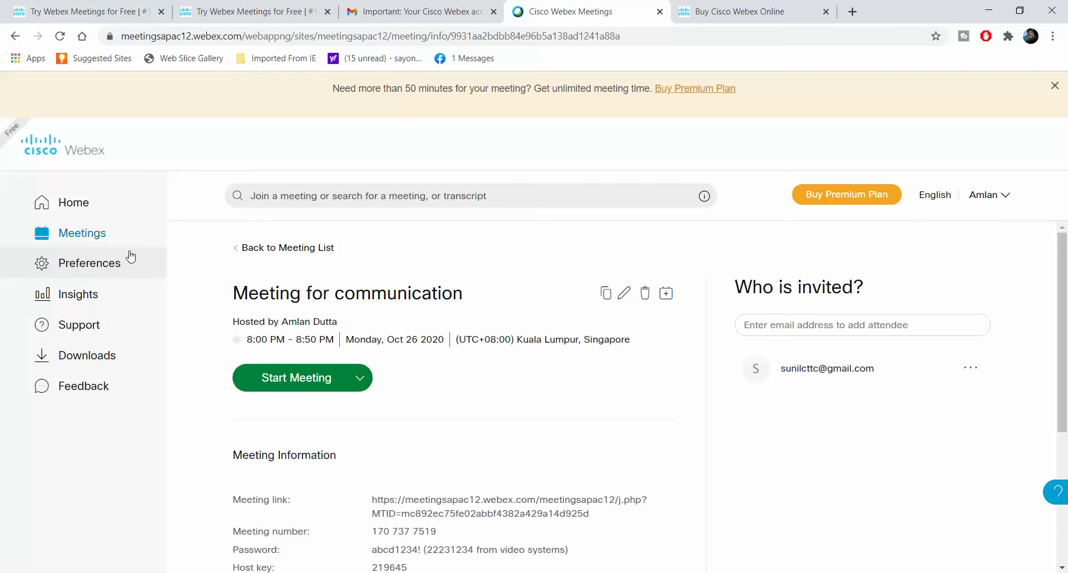
Filter the meetings list to 10/26/2020 – 11/01/2020 and open 'Meeting for communication'
left_click(79, 209)
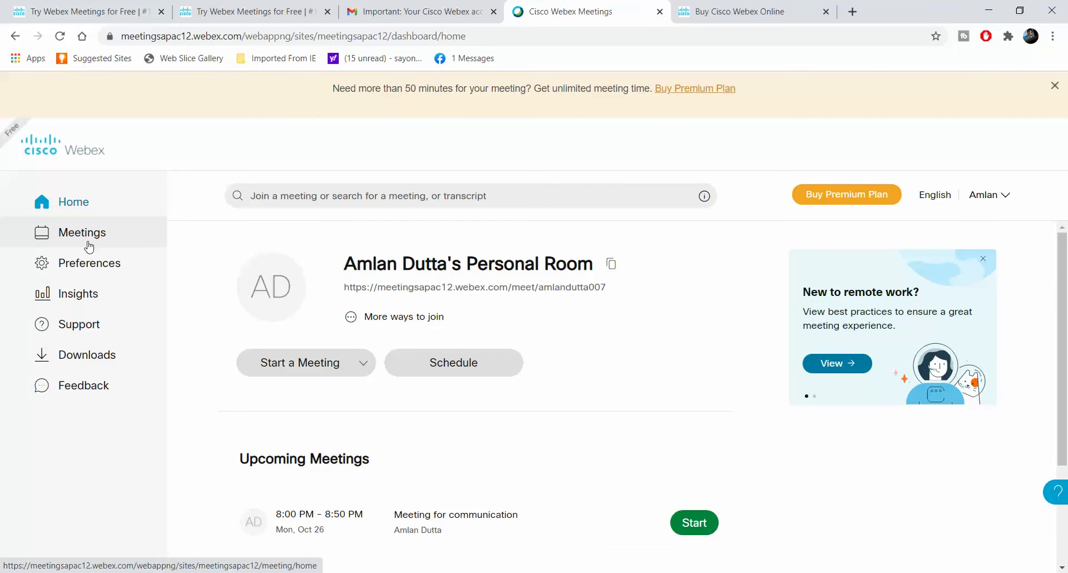
left_click(89, 242)
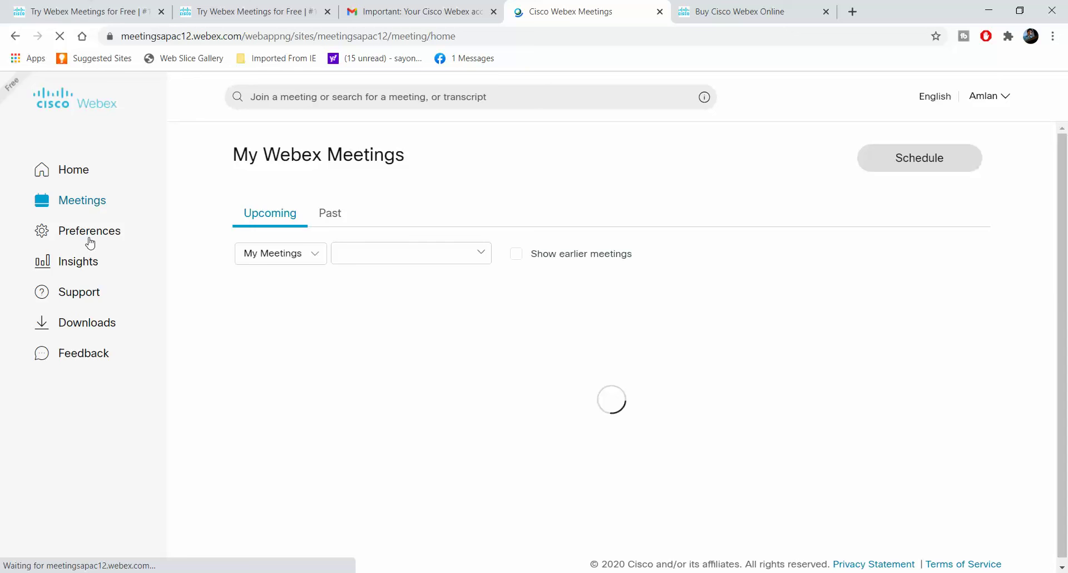
left_click(457, 352)
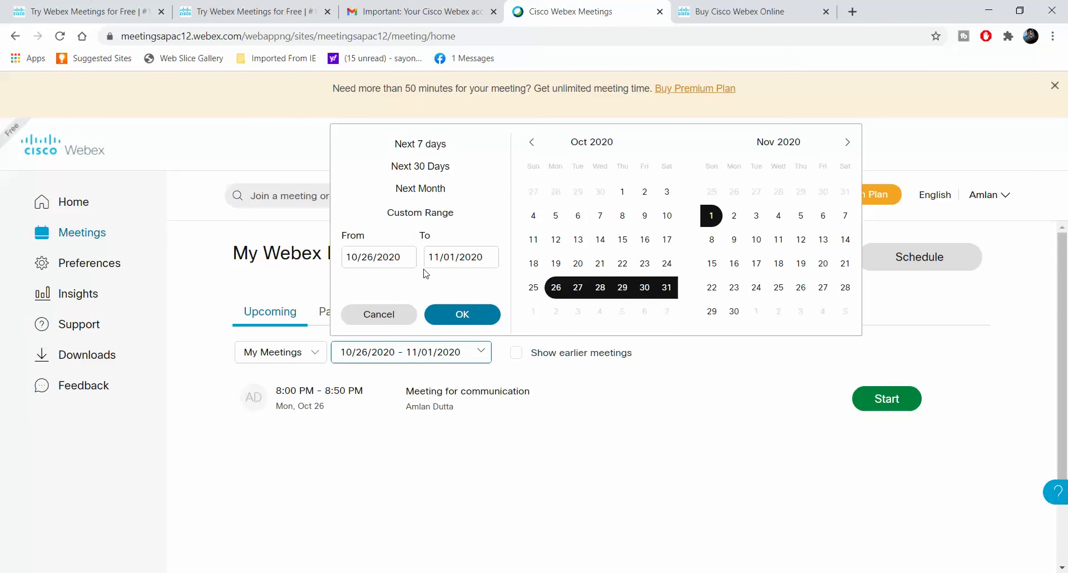
left_click(466, 311)
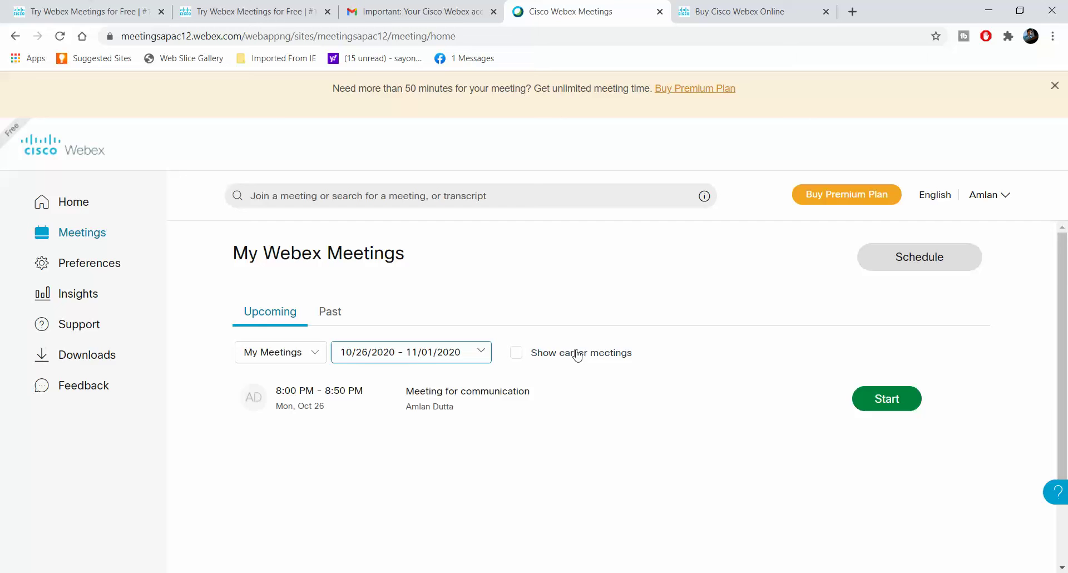
left_click(462, 392)
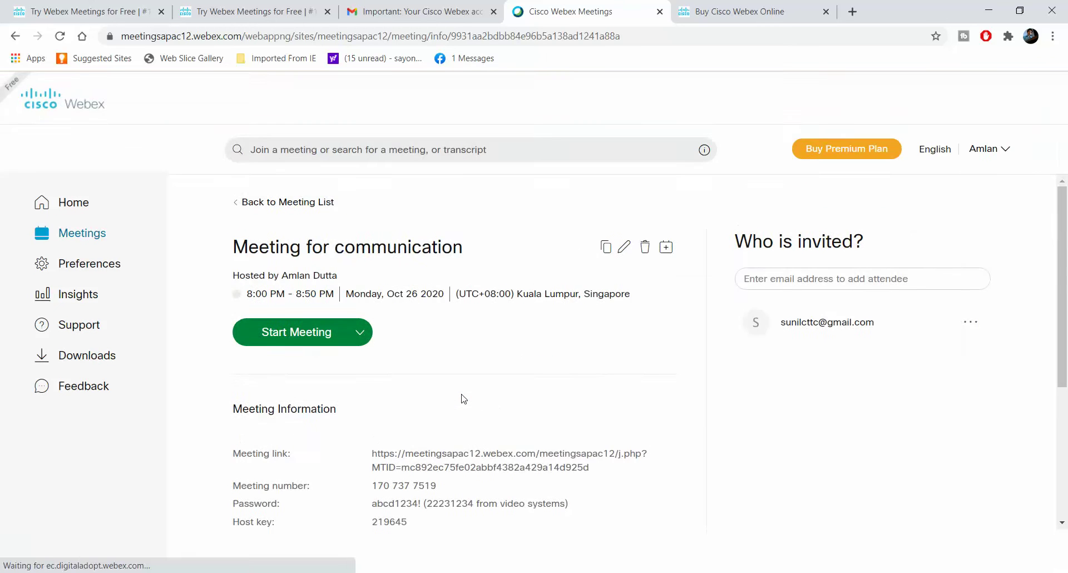
scroll(577, 357, "down", 4)
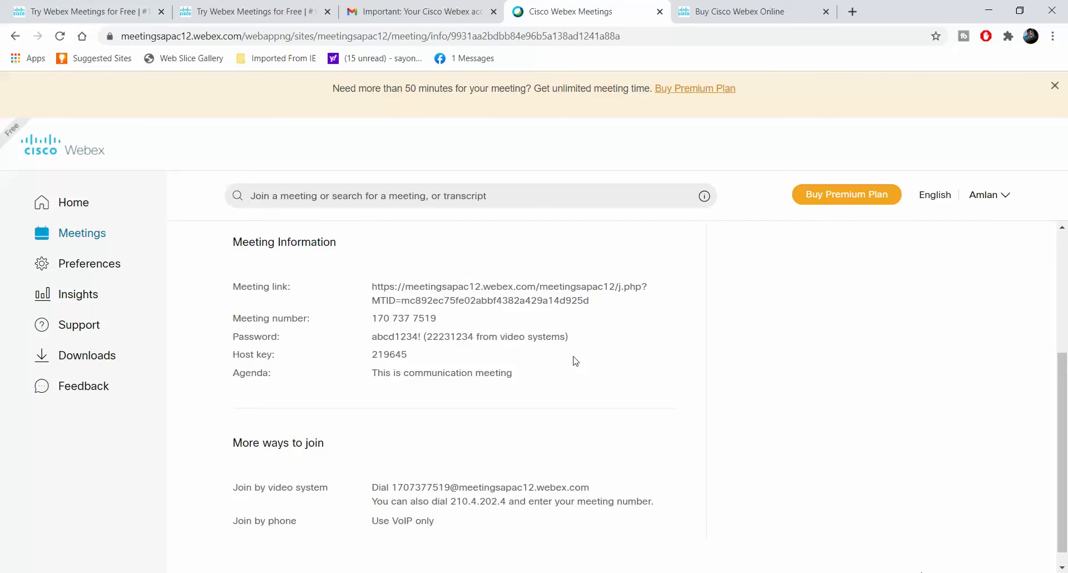
scroll(573, 358, "up", 4)
Change the meeting date to Tuesday, Oct 27, 2020, keeping 5:30 pm, and save
left_click(624, 298)
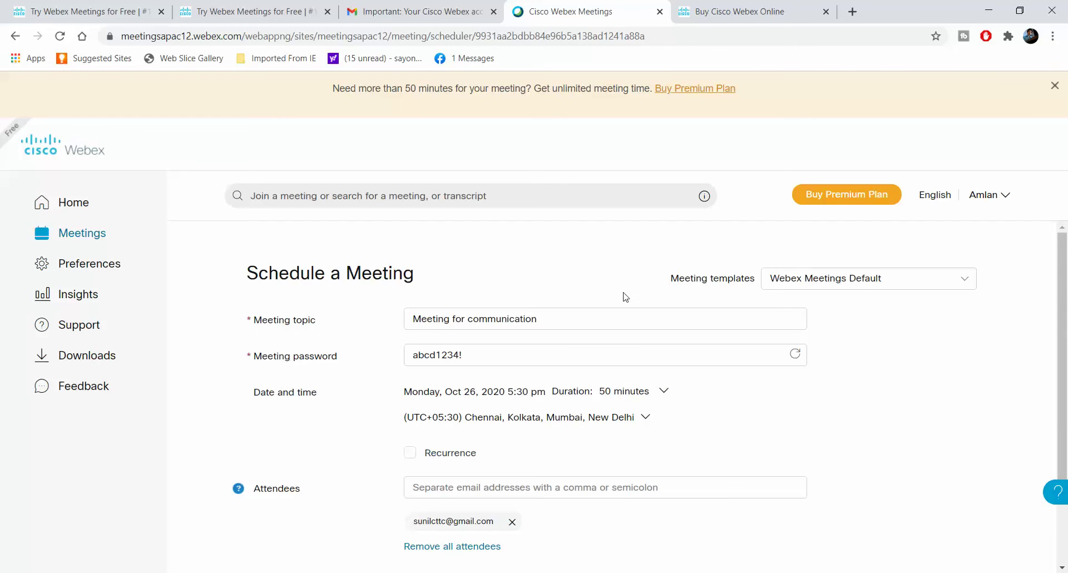
scroll(539, 398, "down", 1)
left_click(509, 327)
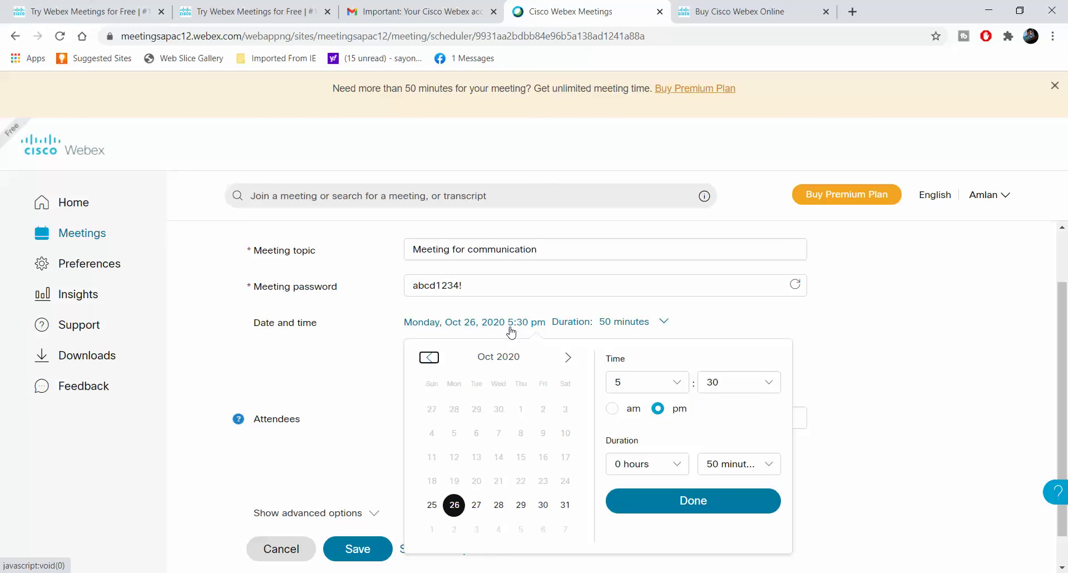
left_click(477, 509)
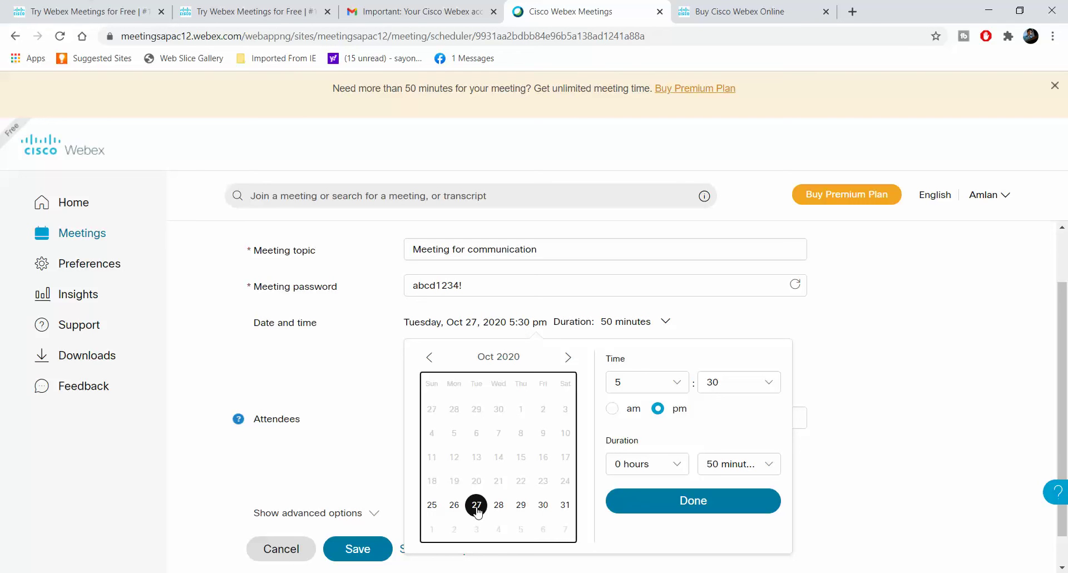
left_click(676, 502)
scroll(417, 505, "down", 1)
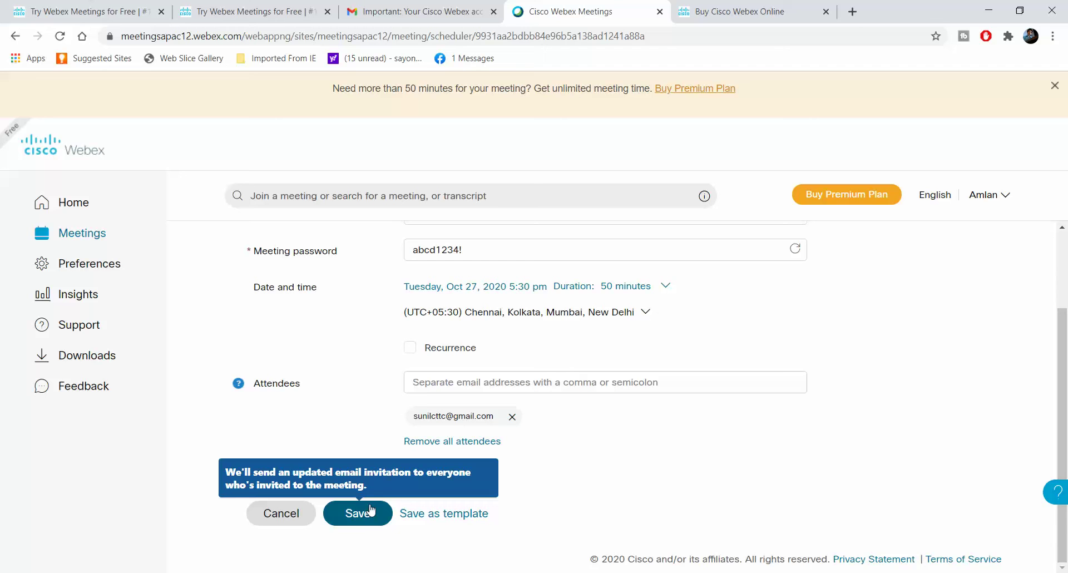
left_click(363, 521)
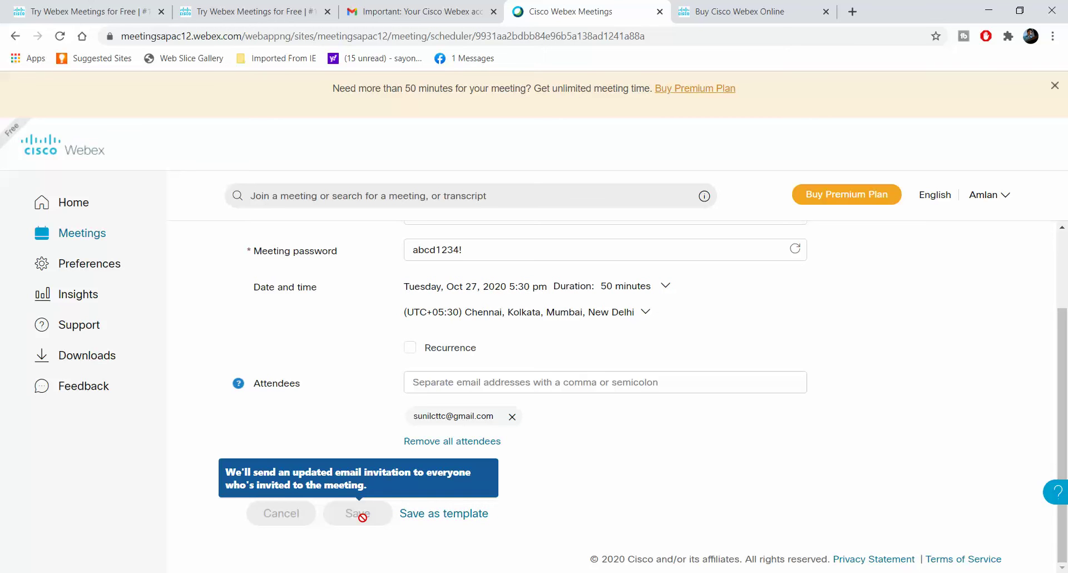